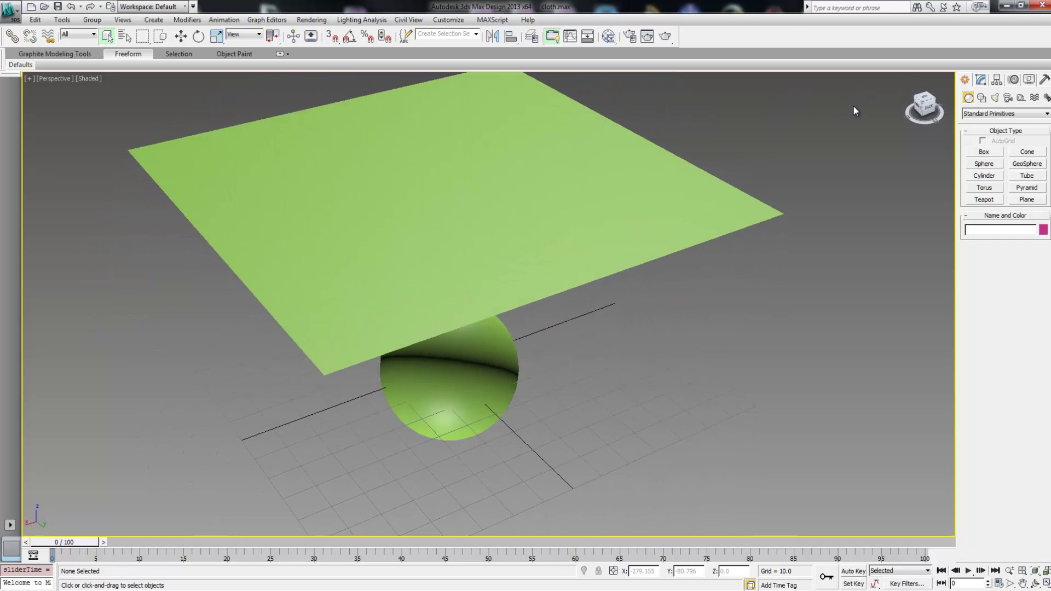
Preview the finished cloth-over-sphere animation by advancing to about frame 29, inspecting the folds, and returning to frame 0.
{"action": "left_click", "coordinate": [926, 107]}
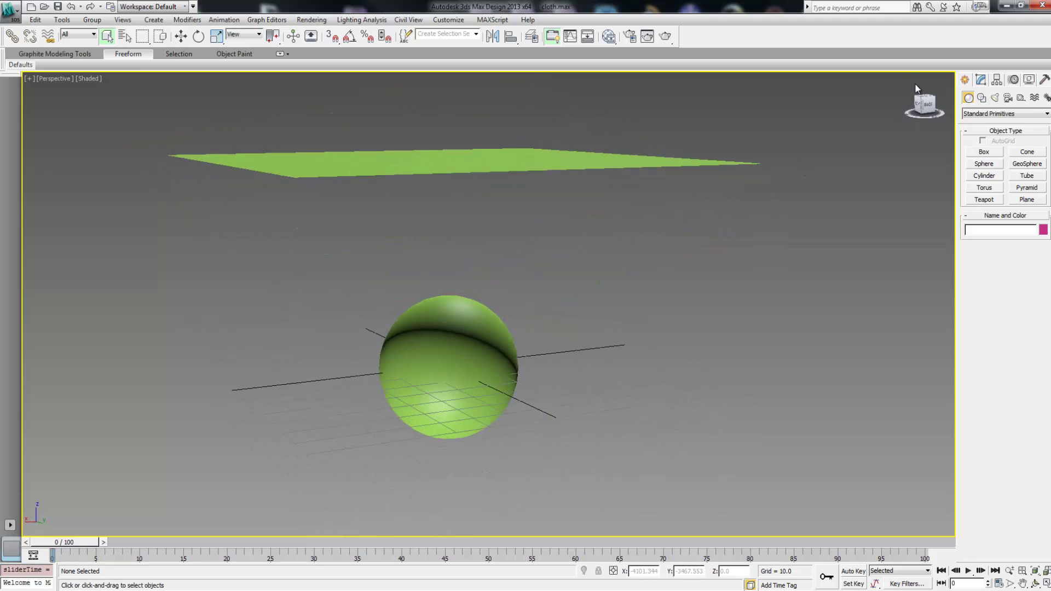
{"action": "mouse_move", "coordinate": [918, 88]}
{"action": "left_mouse_down"}
{"action": "mouse_move", "coordinate": [946, 92]}
{"action": "mouse_move", "coordinate": [934, 107]}
{"action": "mouse_move", "coordinate": [927, 96]}
{"action": "left_mouse_up"}
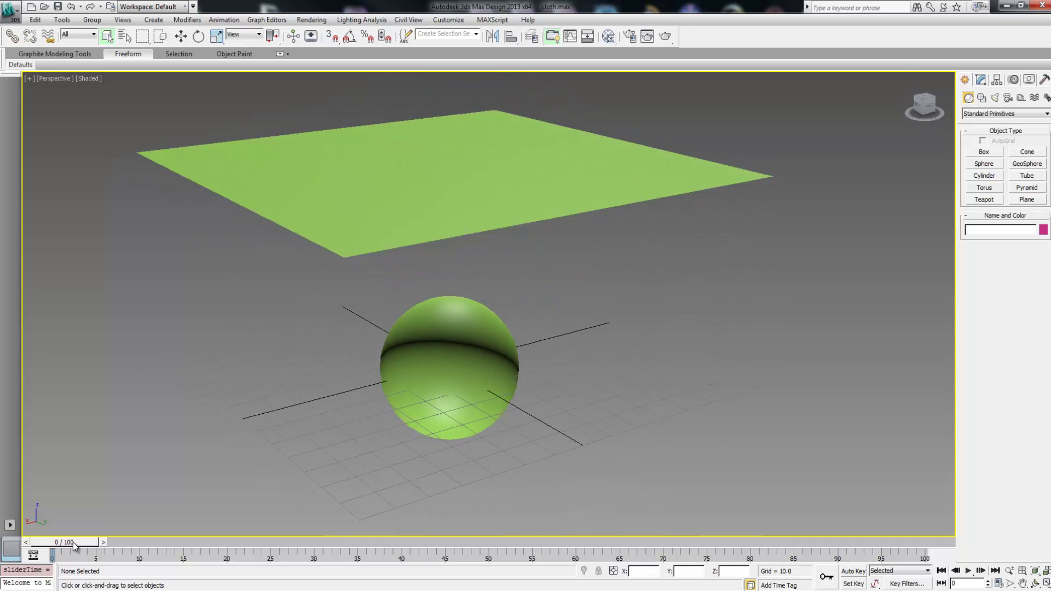
{"action": "left_click_drag", "start_coordinate": [74, 543], "coordinate": [319, 543]}
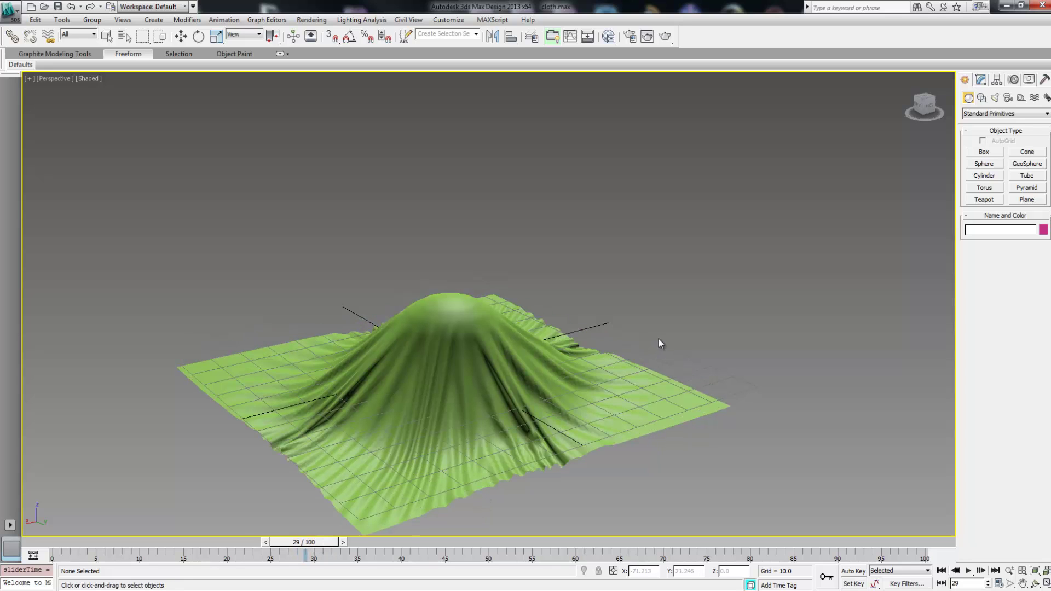
{"action": "middle_click_drag", "start_coordinate": [659, 340], "coordinate": [672, 286]}
{"action": "scroll", "coordinate": [397, 463], "scroll_direction": "up", "scroll_amount": 3}
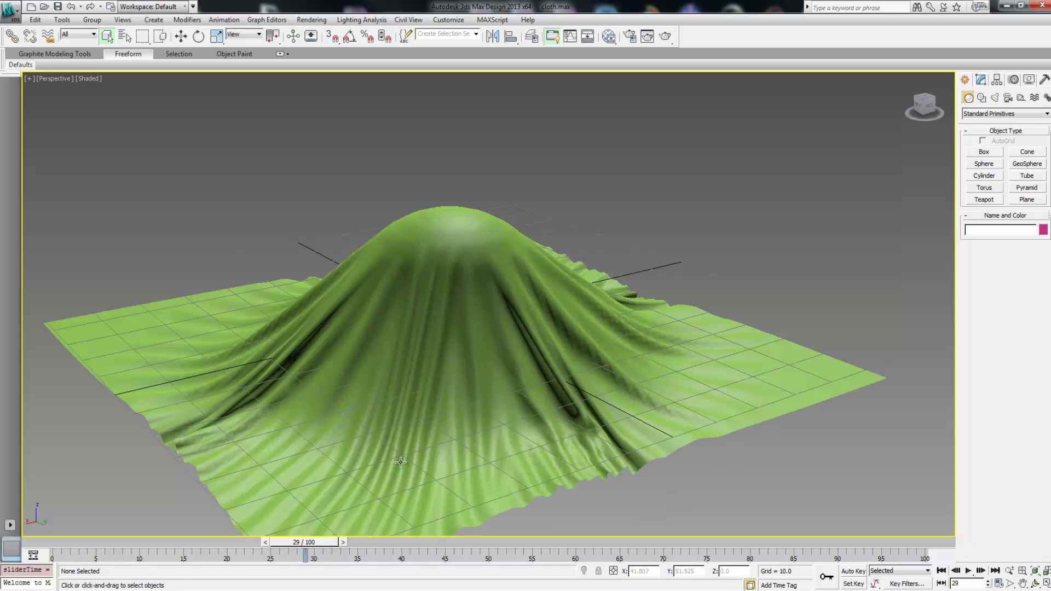
{"action": "scroll", "coordinate": [401, 463], "scroll_direction": "up", "scroll_amount": 3}
{"action": "scroll", "coordinate": [400, 463], "scroll_direction": "down", "scroll_amount": 4}
{"action": "left_click_drag", "start_coordinate": [324, 543], "coordinate": [62, 542]}
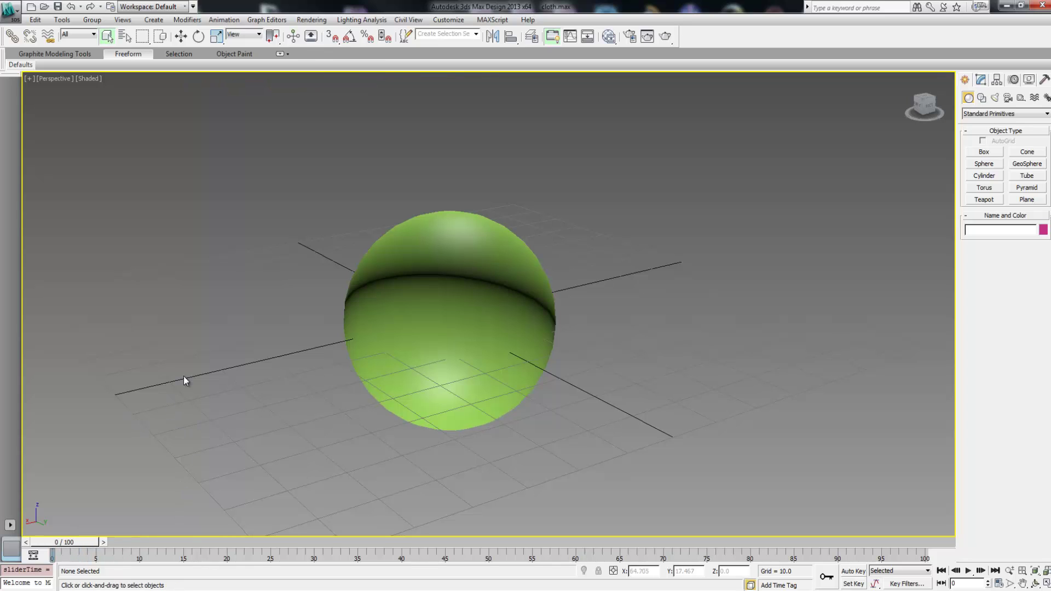
Start a new empty scene and display all four viewports.
{"action": "left_click", "coordinate": [15, 18]}
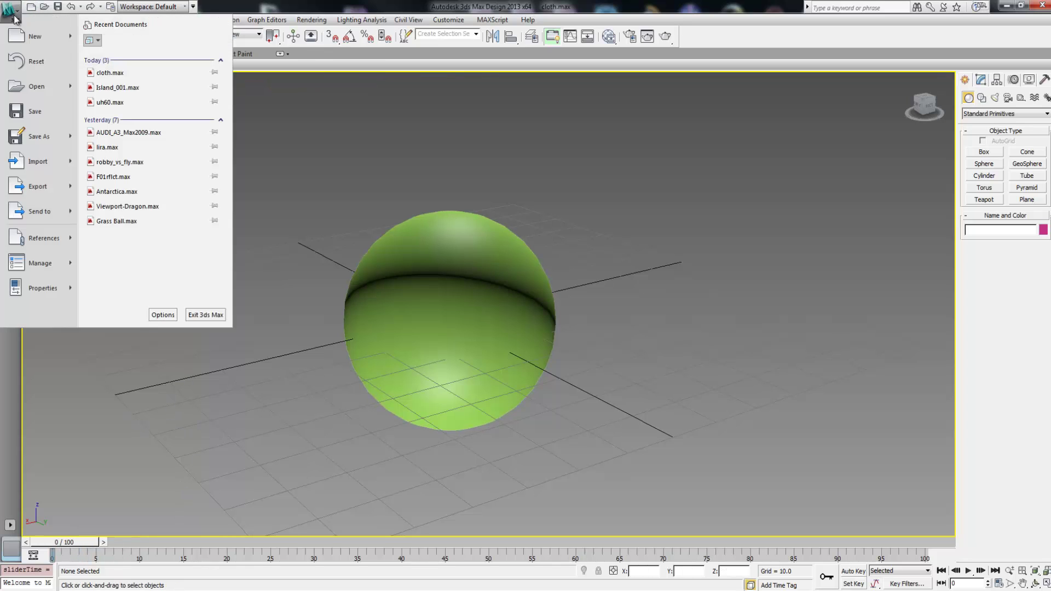
{"action": "left_click", "coordinate": [28, 40]}
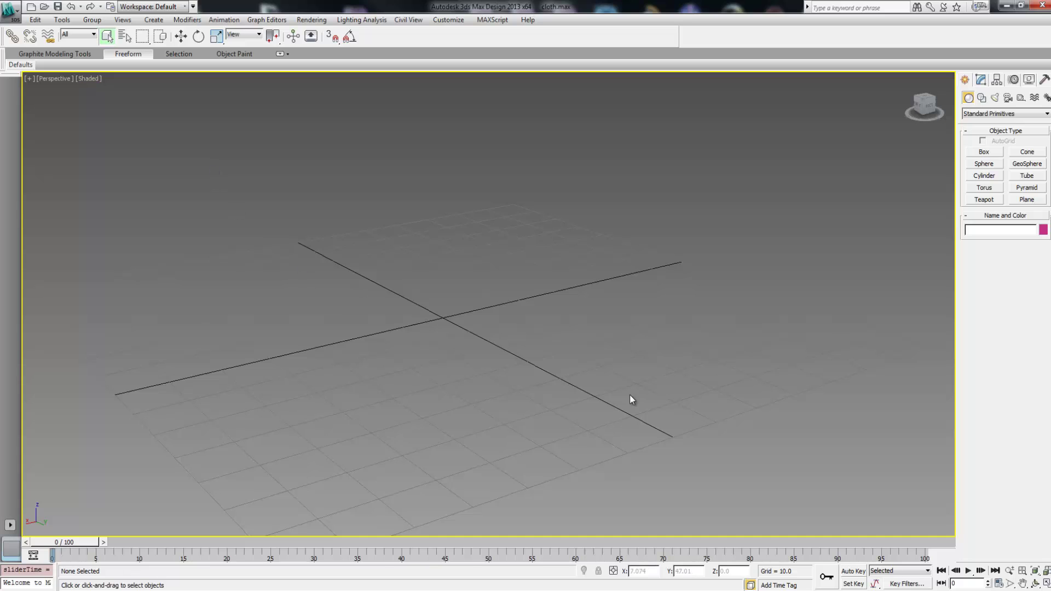
{"action": "left_click", "coordinate": [1046, 584]}
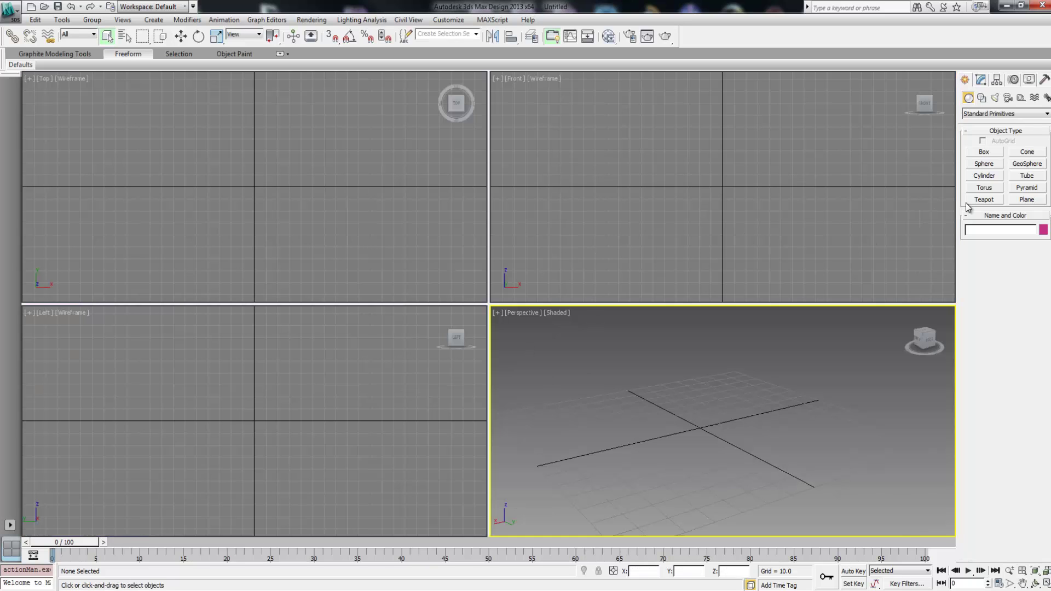
Create a plane about 156 long and 302 wide in the Top view with 100 length and 100 width segments.
{"action": "left_click", "coordinate": [1029, 200]}
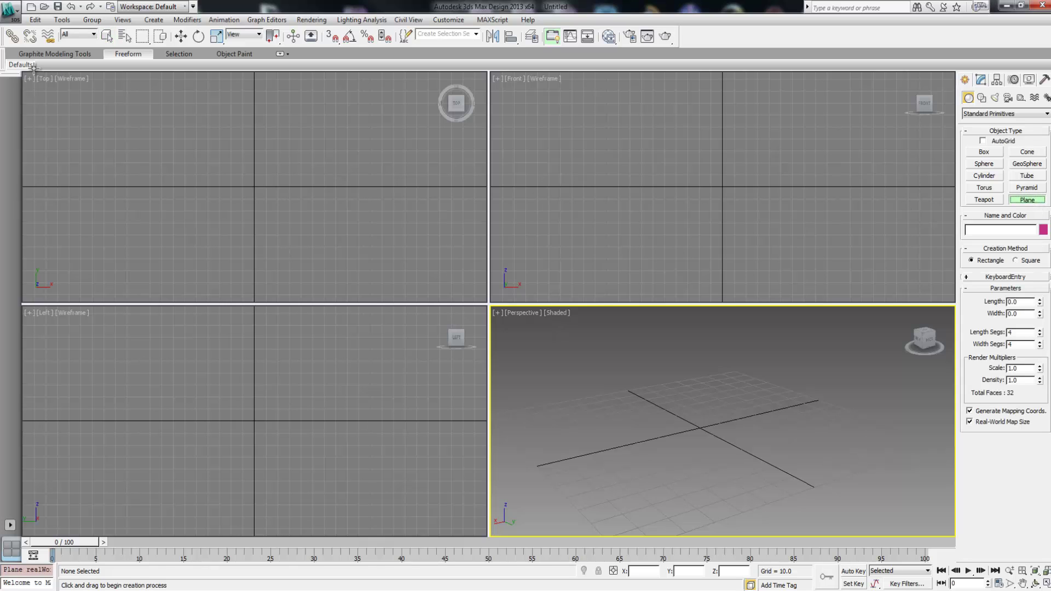
{"action": "left_click_drag", "start_coordinate": [61, 95], "coordinate": [411, 281]}
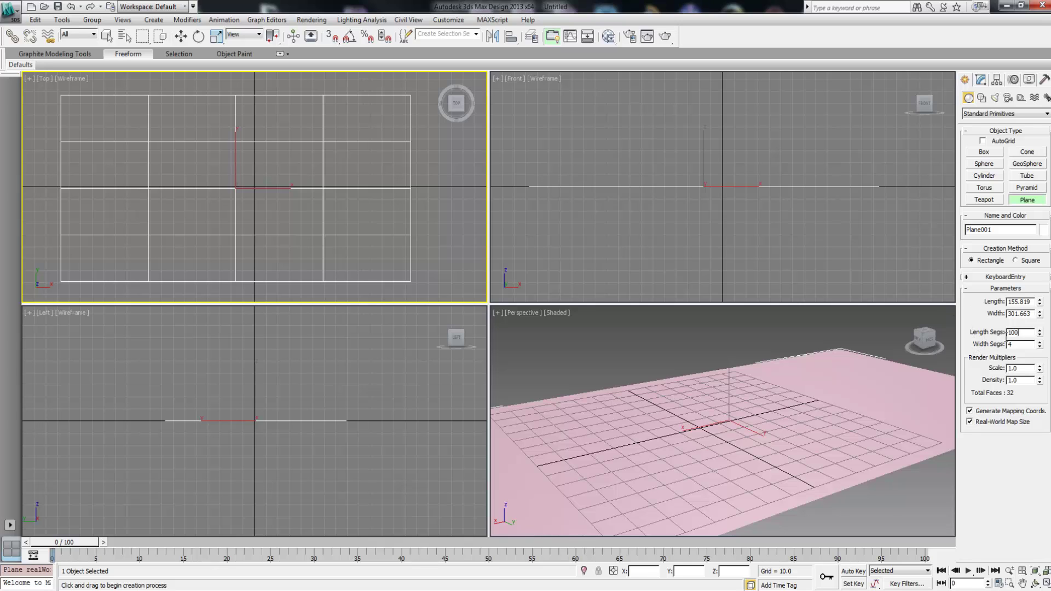
{"action": "left_click", "coordinate": [1018, 345]}
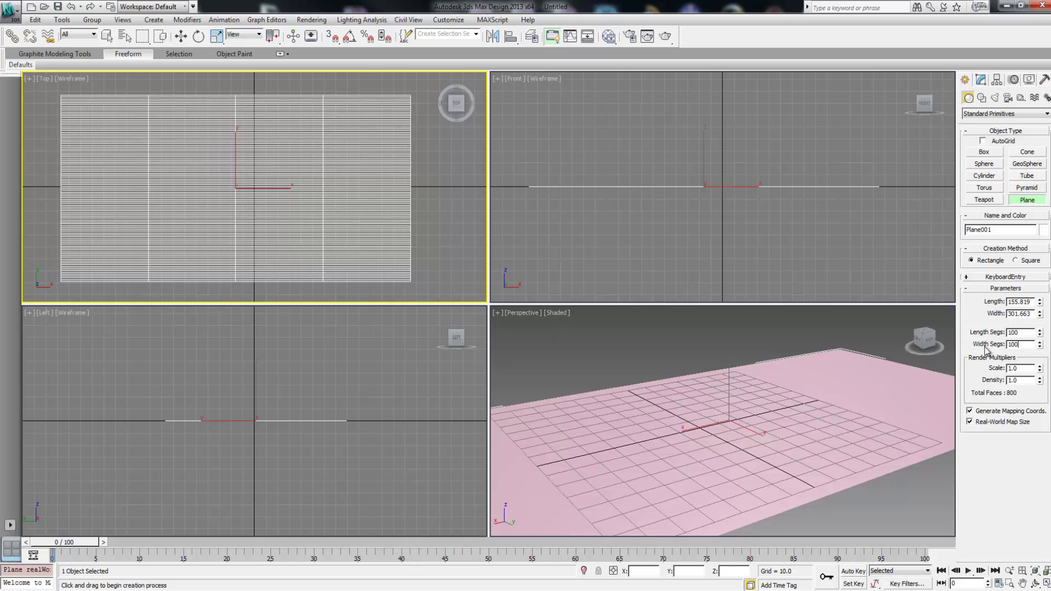
{"action": "type", "text": "100"}
{"action": "key", "text": "Return"}
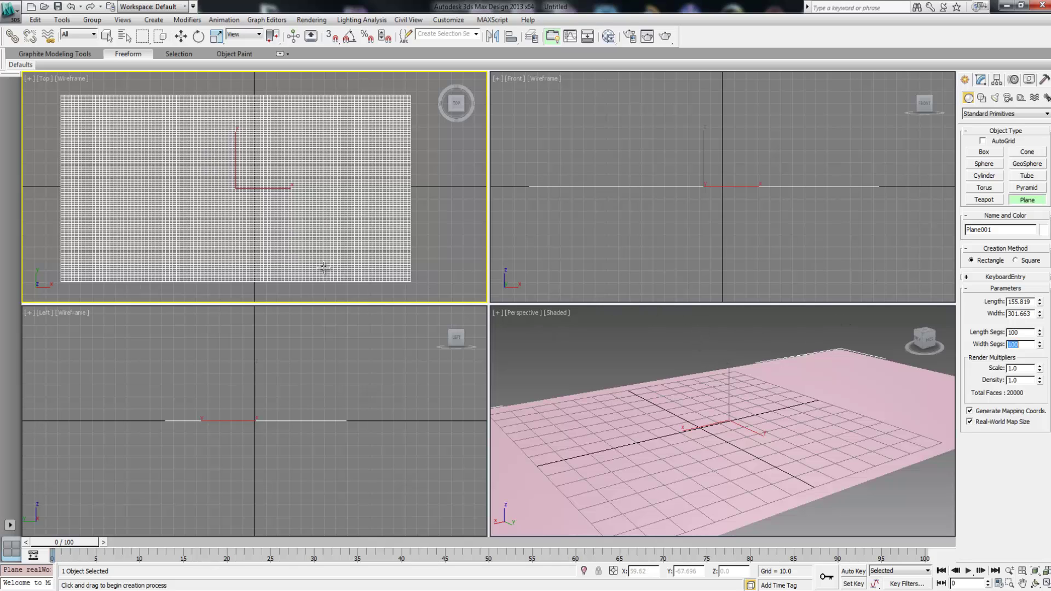
Maximize the Perspective viewport and leave plane creation.
{"action": "left_click", "coordinate": [924, 339]}
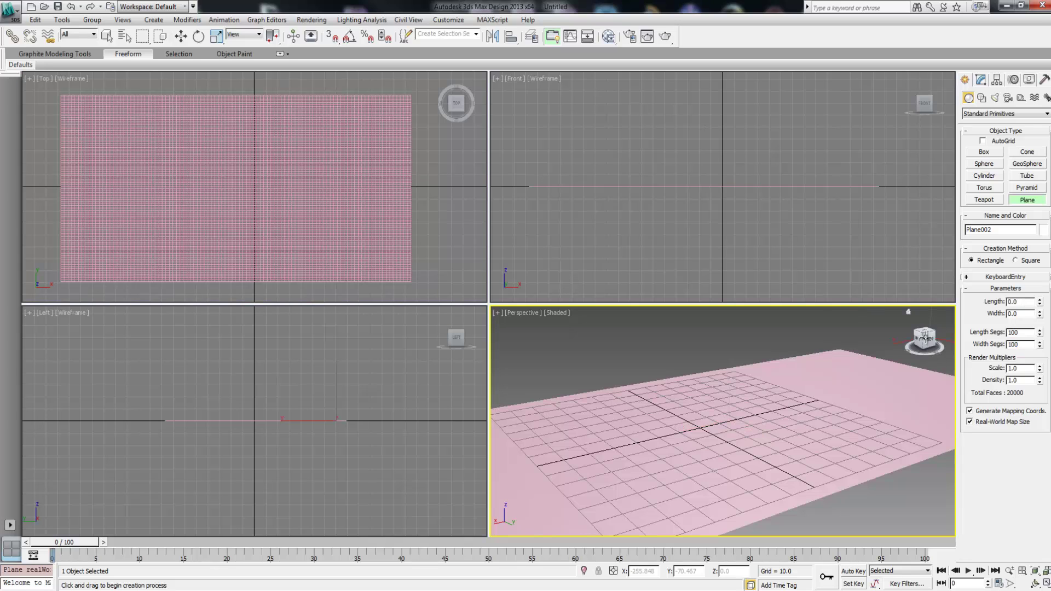
{"action": "left_click_drag", "start_coordinate": [924, 338], "coordinate": [1035, 585]}
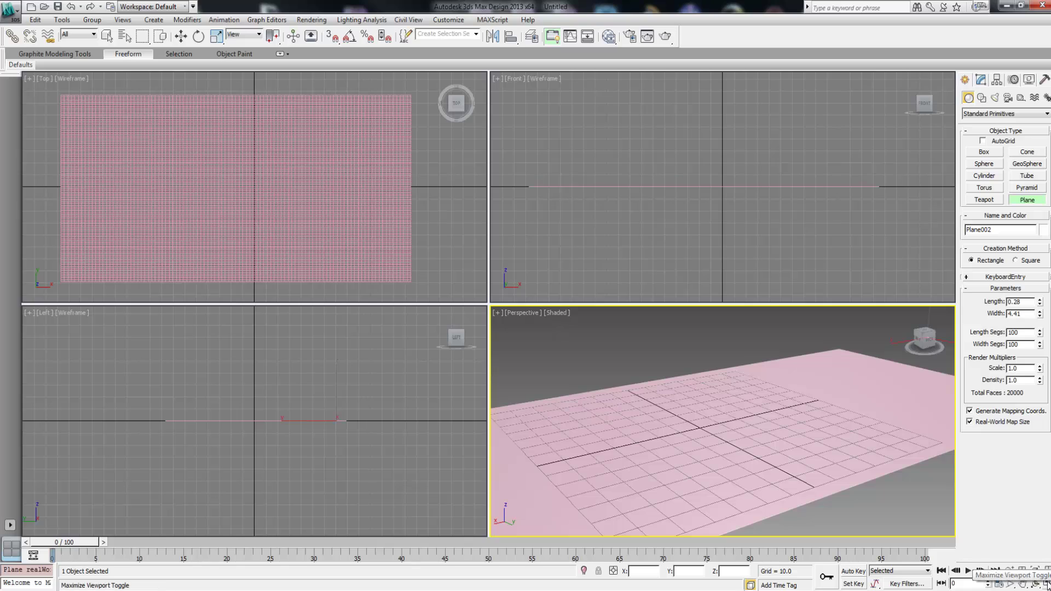
{"action": "left_click", "coordinate": [1046, 584]}
{"action": "right_click", "coordinate": [486, 326]}
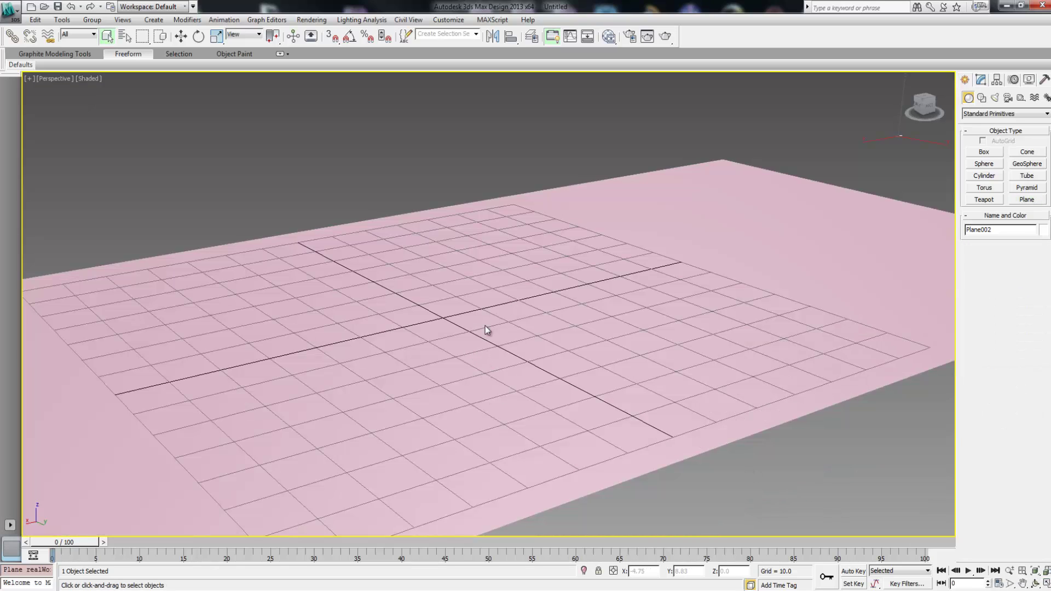
Move the large plane straight up along Z to a height of about 92 units above the grid.
{"action": "right_click", "coordinate": [485, 326]}
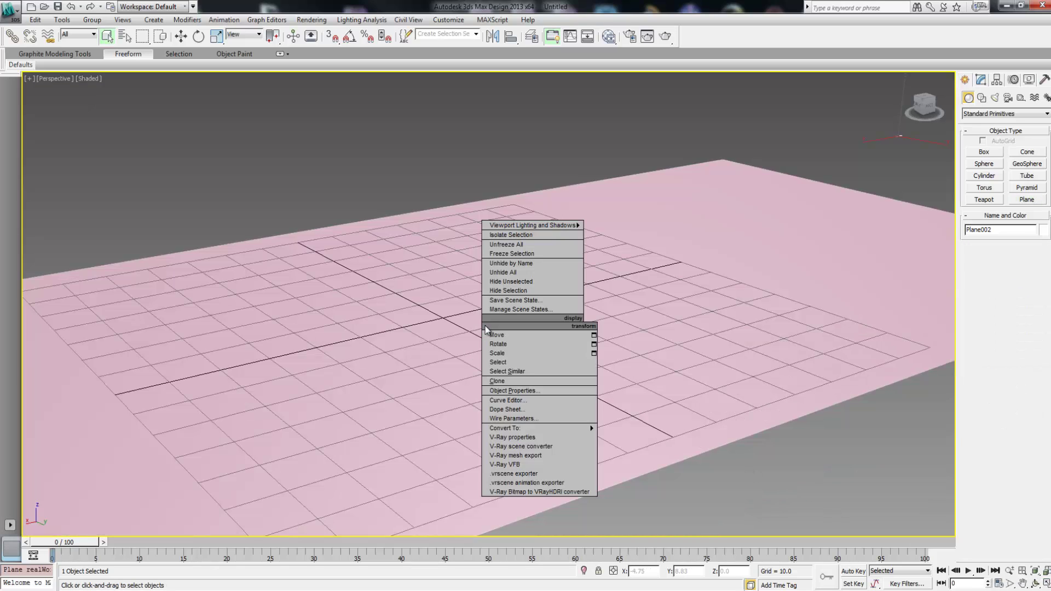
{"action": "left_click", "coordinate": [495, 337]}
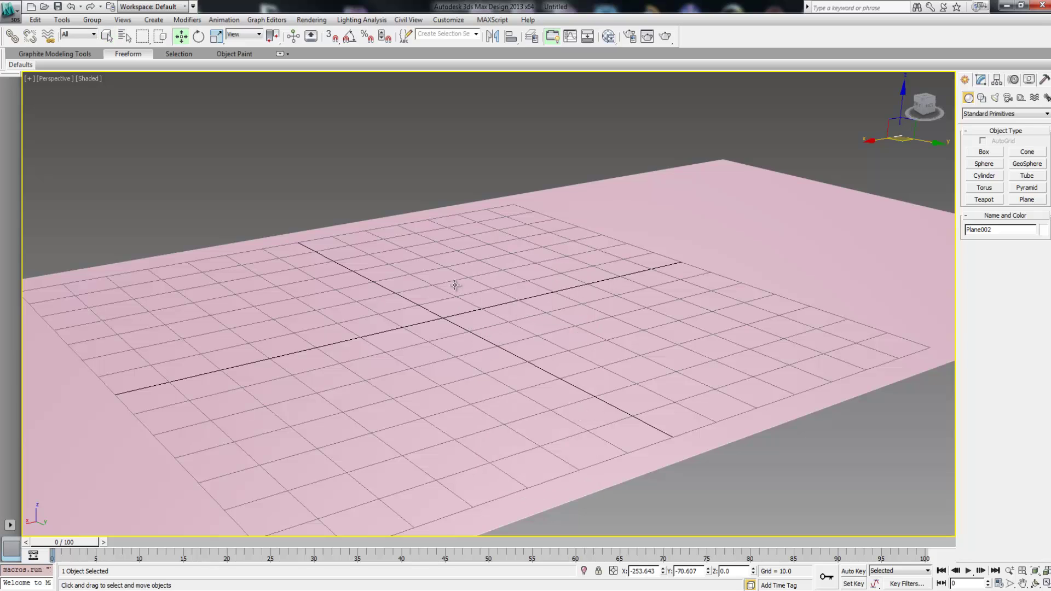
{"action": "scroll", "coordinate": [544, 315], "scroll_direction": "down", "scroll_amount": 3}
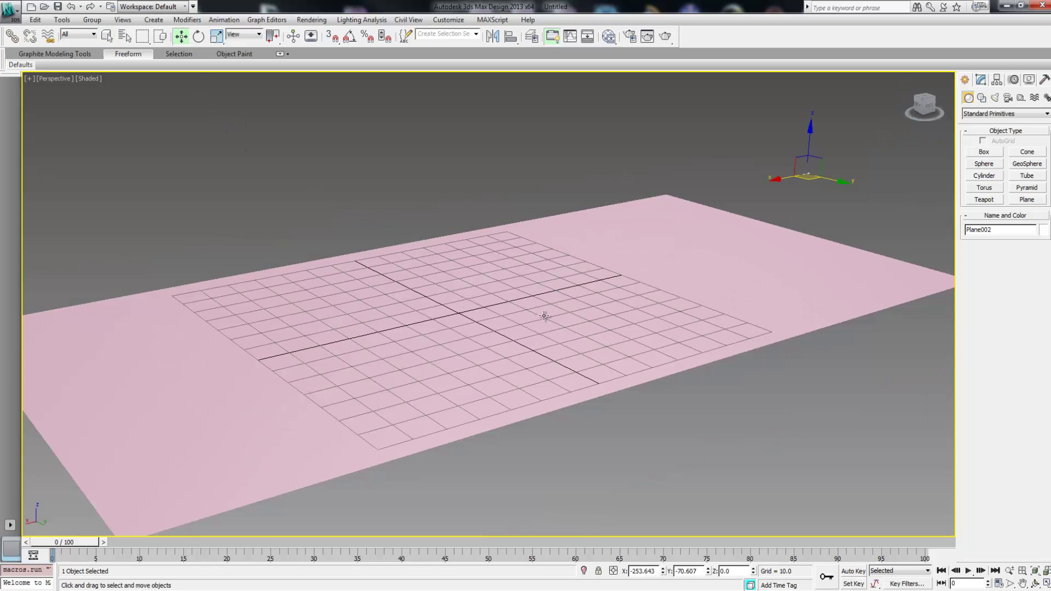
{"action": "scroll", "coordinate": [550, 300], "scroll_direction": "down", "scroll_amount": 2}
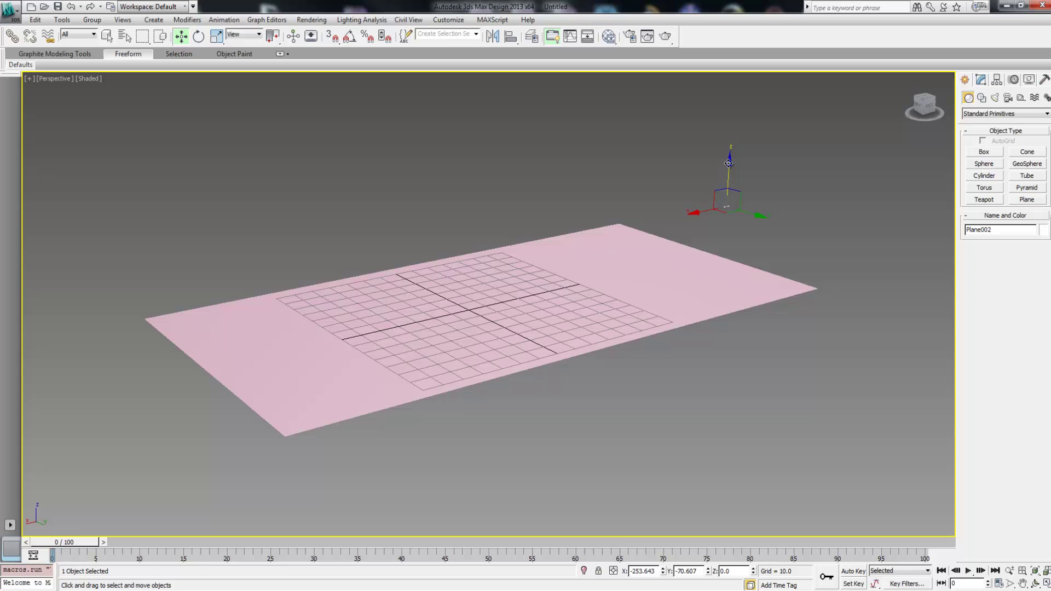
{"action": "left_click_drag", "start_coordinate": [728, 163], "coordinate": [730, 124]}
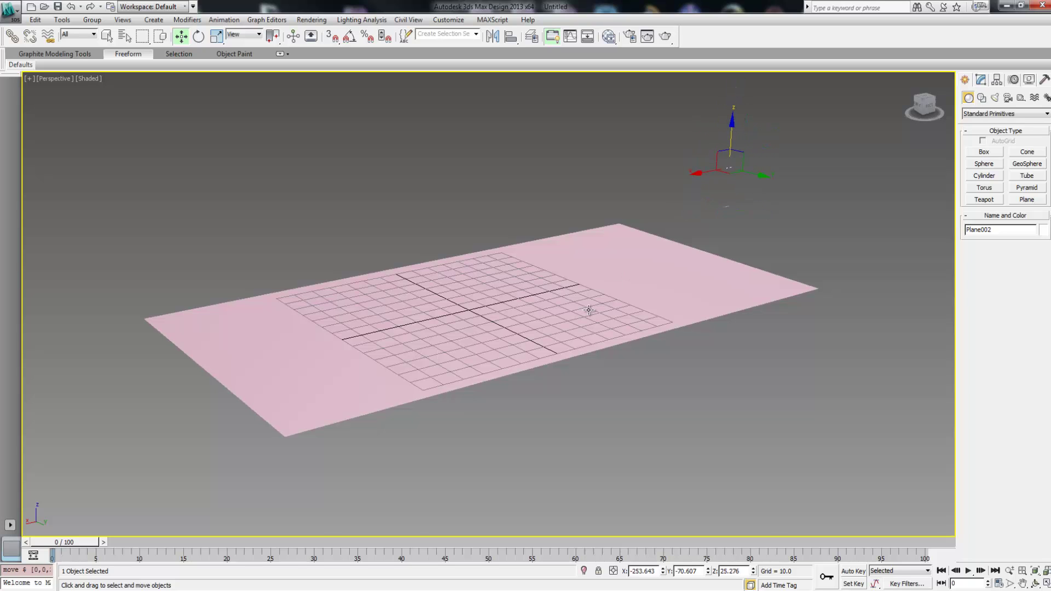
{"action": "left_click", "coordinate": [636, 274]}
{"action": "left_click_drag", "start_coordinate": [495, 262], "coordinate": [509, 71]}
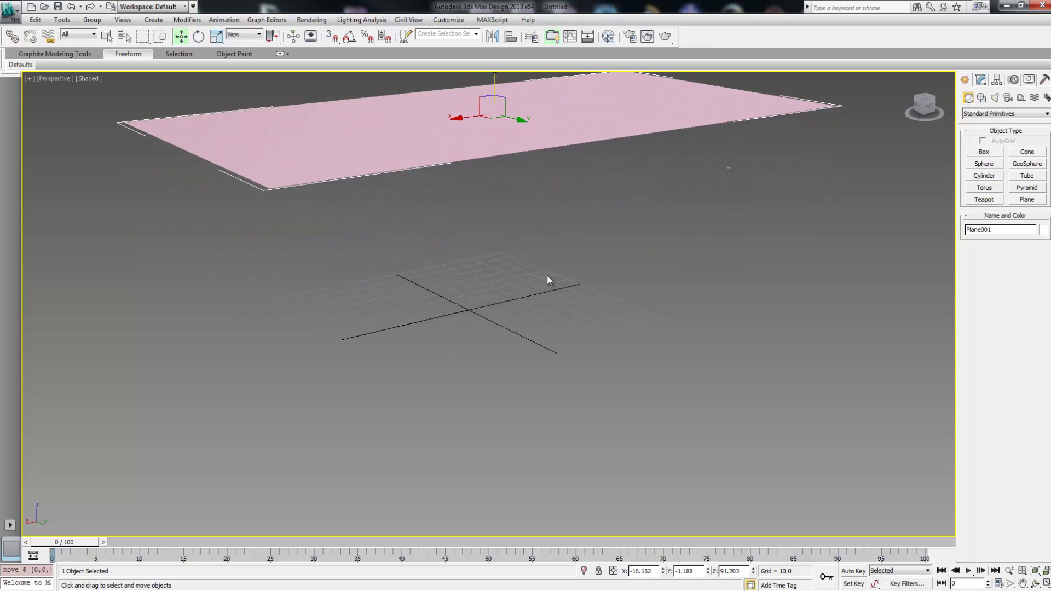
Create a sphere with a radius of about 26 at the grid origin beneath the raised plane.
{"action": "middle_click_drag", "start_coordinate": [557, 267], "coordinate": [555, 273]}
{"action": "scroll", "coordinate": [555, 278], "scroll_direction": "up", "scroll_amount": 2}
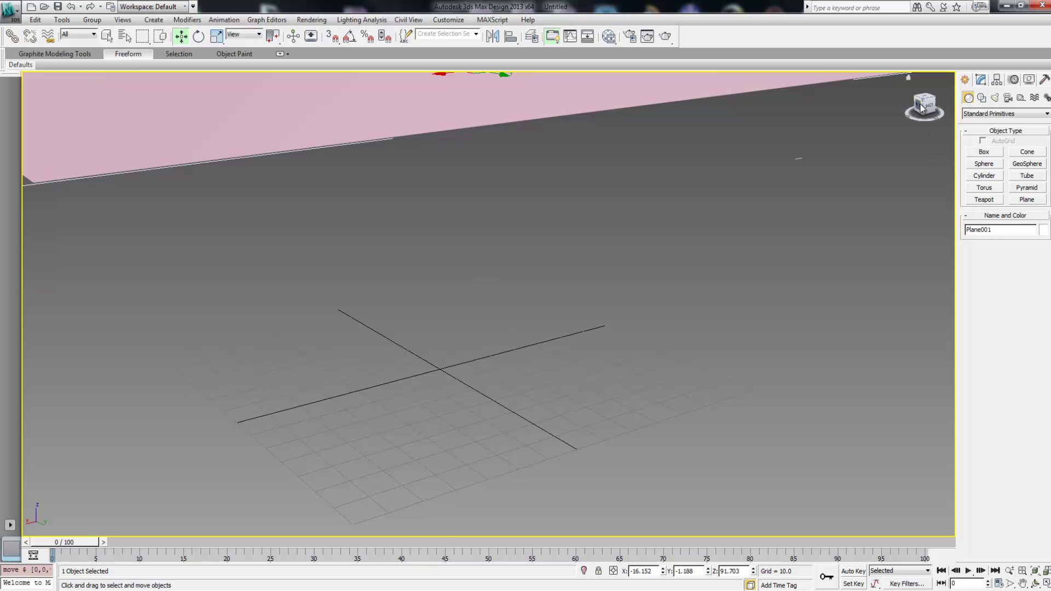
{"action": "mouse_move", "coordinate": [921, 108]}
{"action": "left_mouse_down"}
{"action": "mouse_move", "coordinate": [921, 121]}
{"action": "mouse_move", "coordinate": [920, 109]}
{"action": "left_mouse_up"}
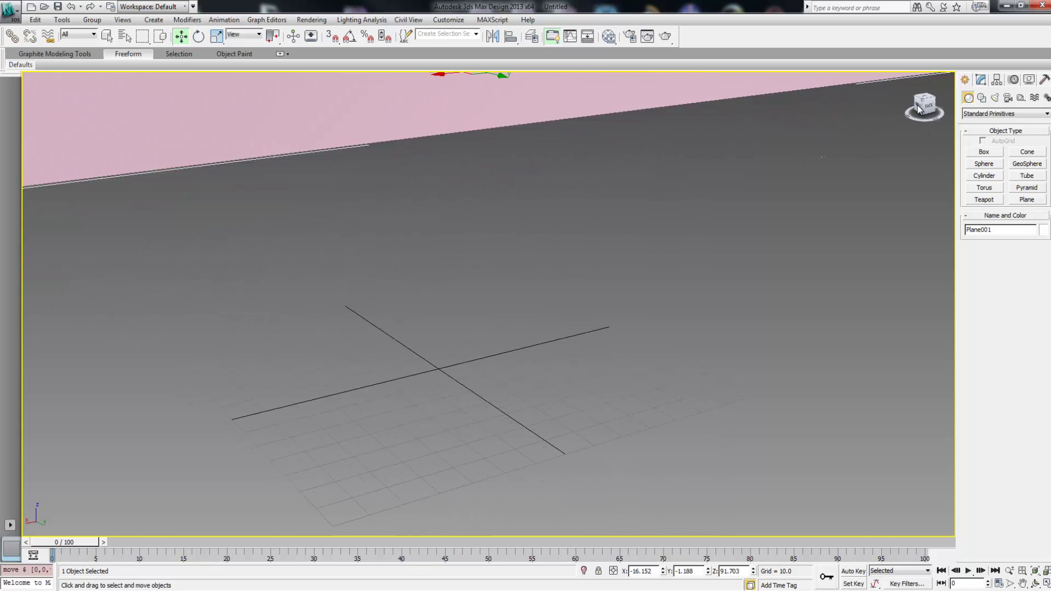
{"action": "middle_click_drag", "start_coordinate": [760, 188], "coordinate": [762, 195]}
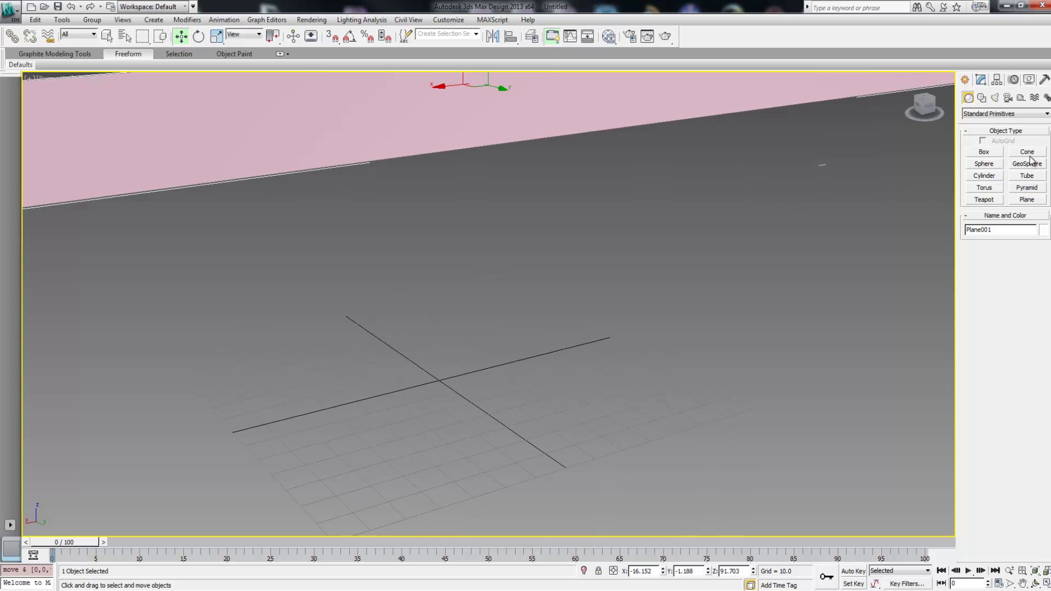
{"action": "left_click", "coordinate": [983, 165]}
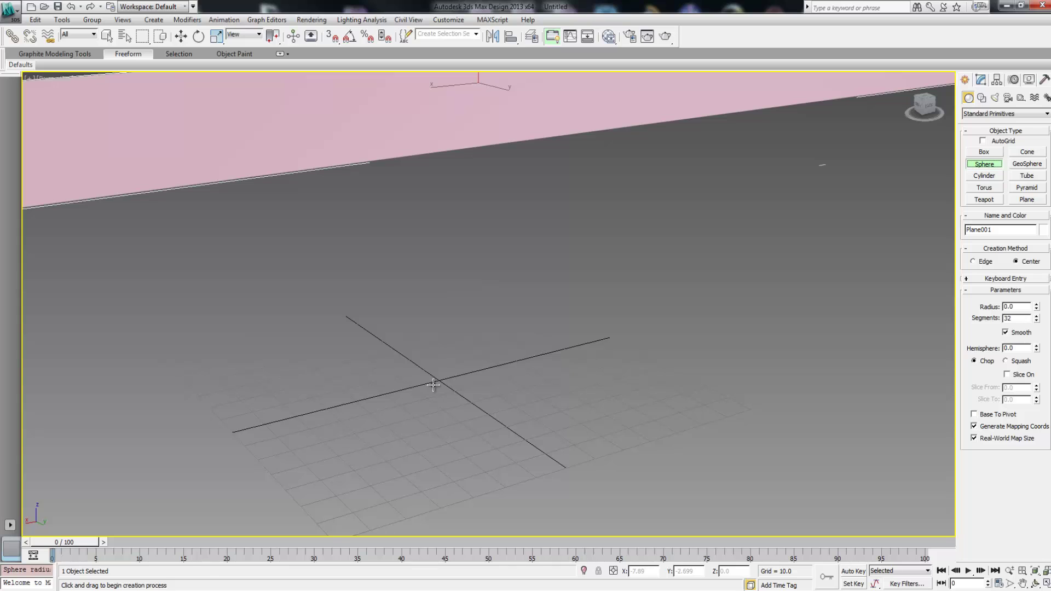
{"action": "left_click_drag", "start_coordinate": [441, 381], "coordinate": [482, 409]}
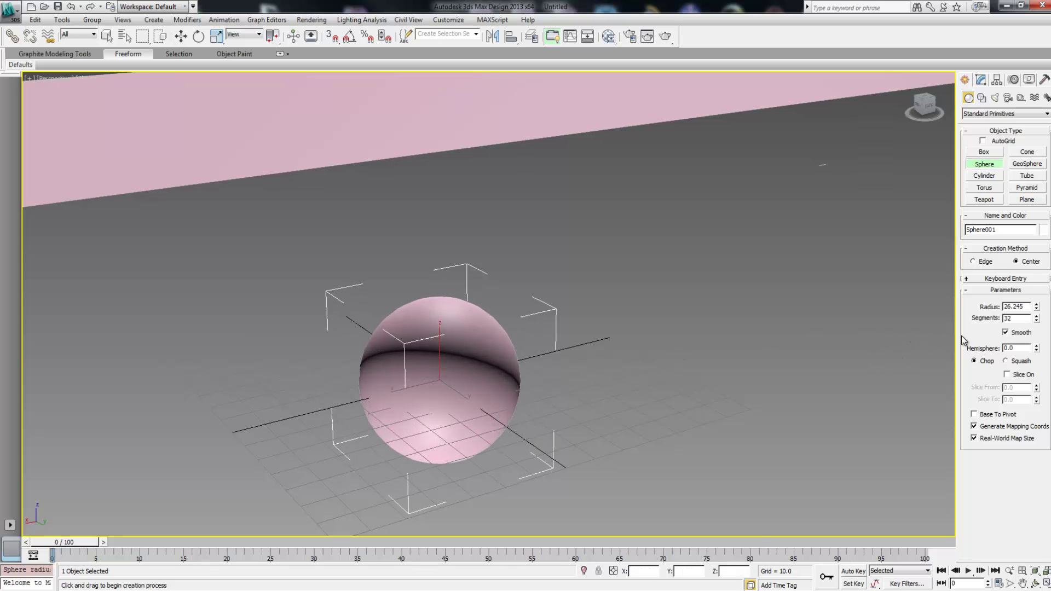
{"action": "scroll", "coordinate": [788, 324], "scroll_direction": "down", "scroll_amount": 3}
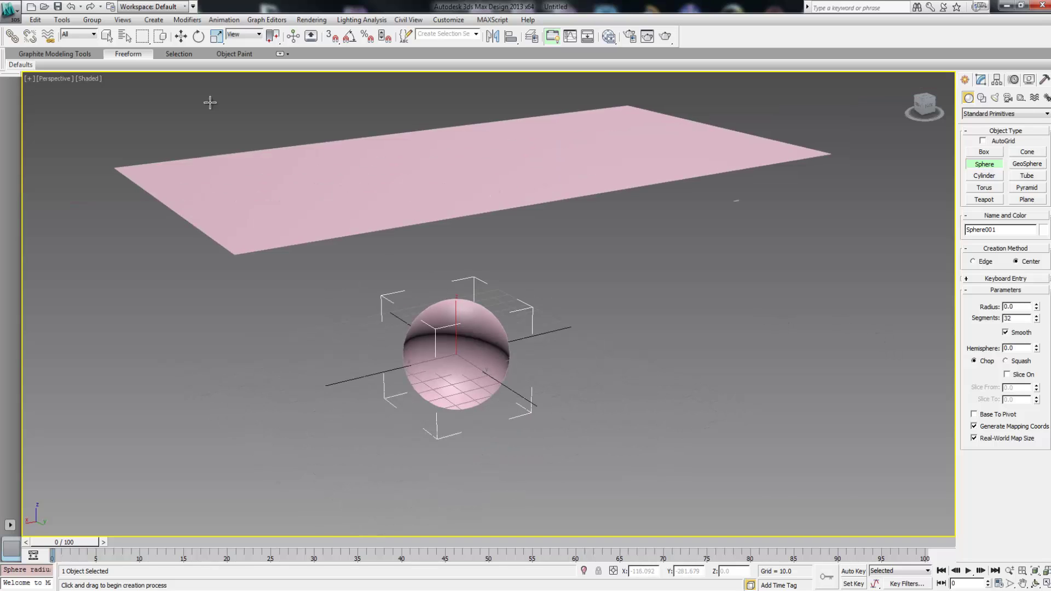
Select the raised plane and apply the Cloth modifier to it.
{"action": "left_click", "coordinate": [106, 37]}
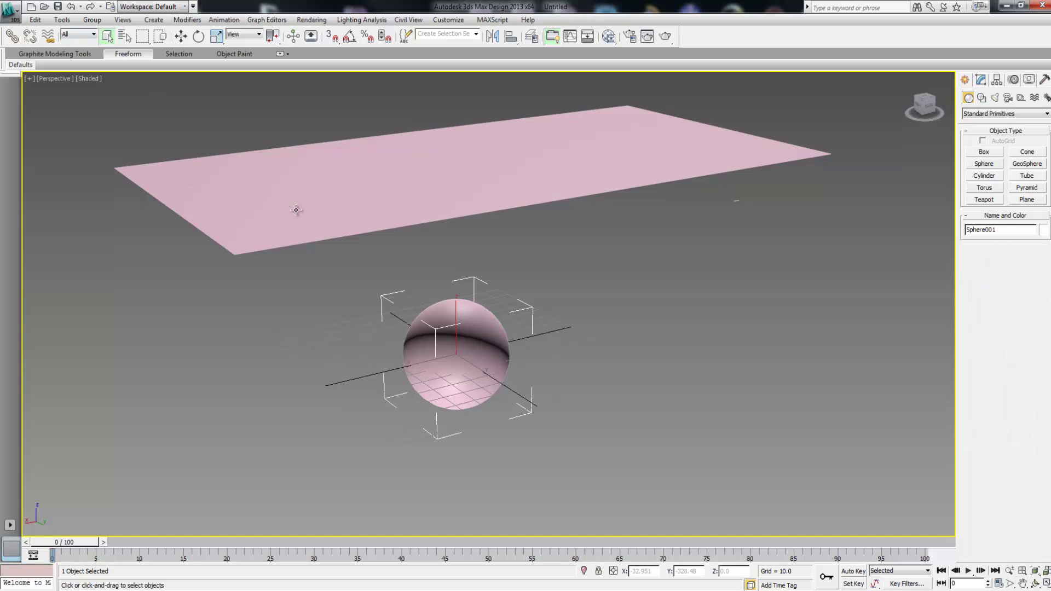
{"action": "left_click", "coordinate": [294, 209]}
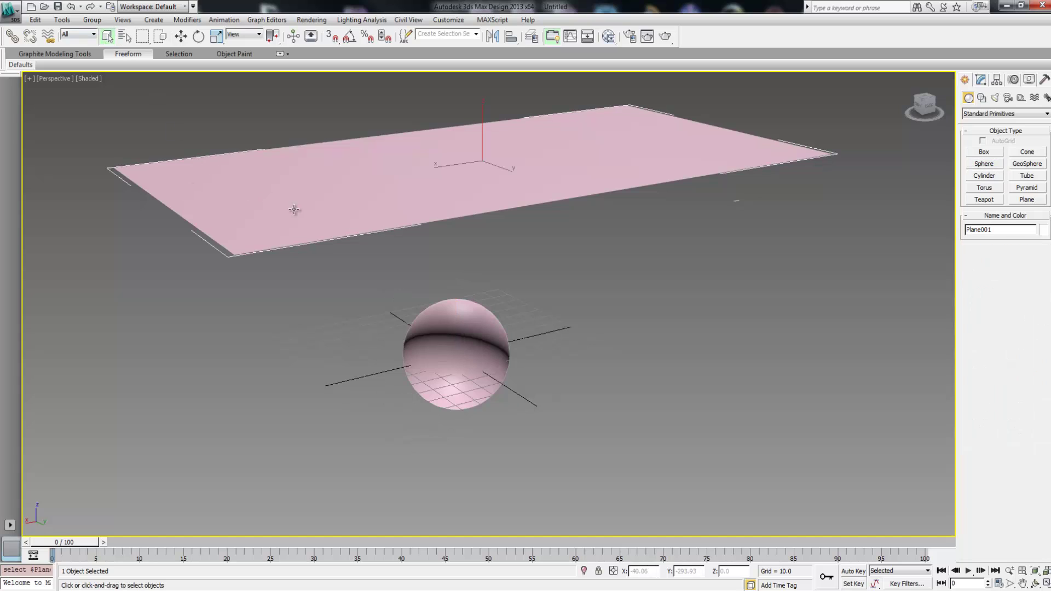
{"action": "left_click", "coordinate": [980, 80]}
{"action": "left_click", "coordinate": [1047, 111]}
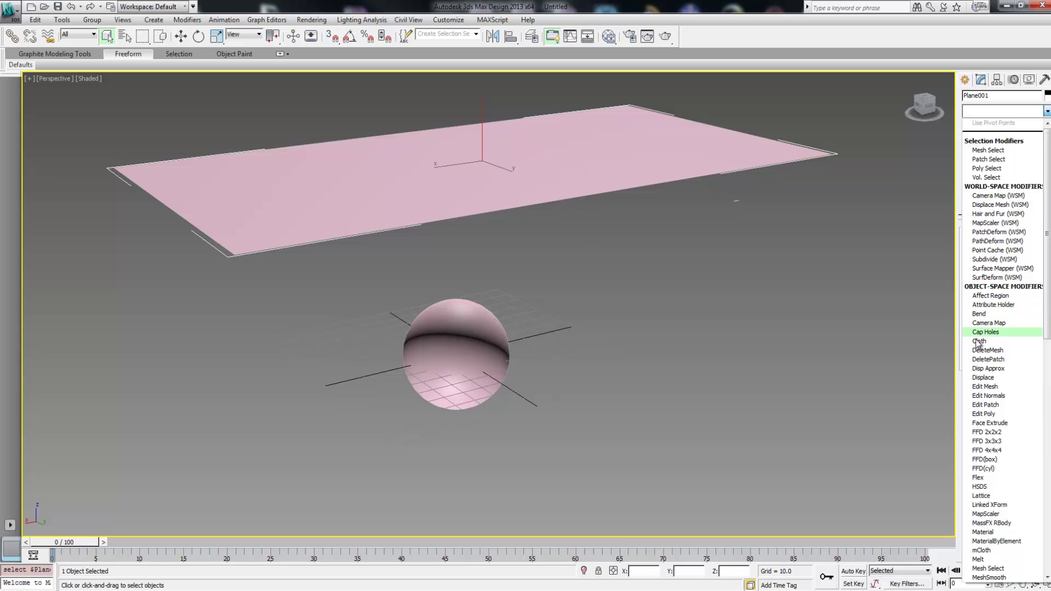
{"action": "left_click", "coordinate": [979, 342]}
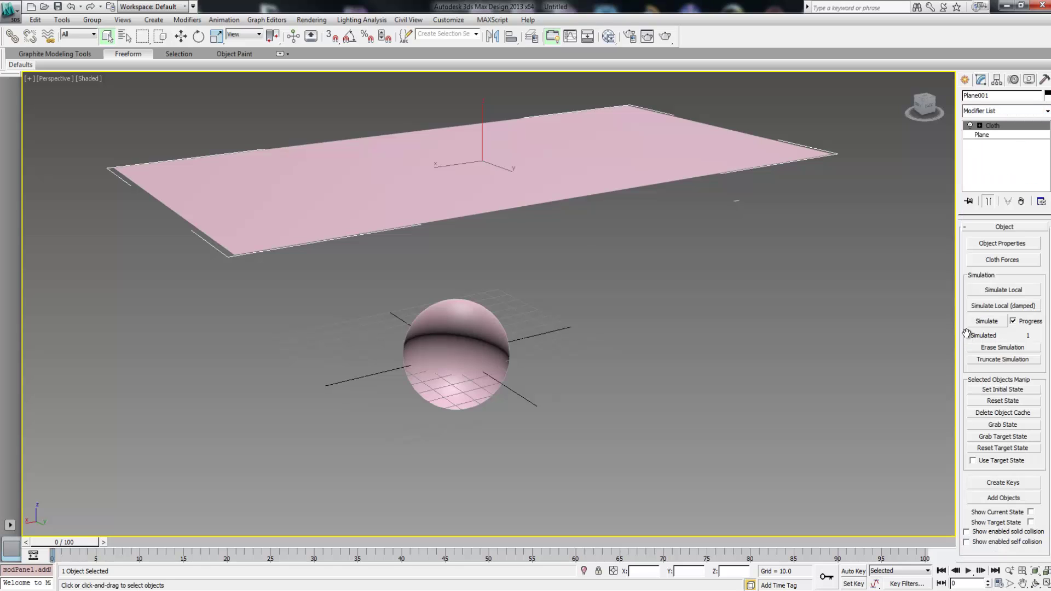
In the Cloth modifier's object properties, set Plane001 as Cloth with the Satin preset.
{"action": "left_click", "coordinate": [1003, 246]}
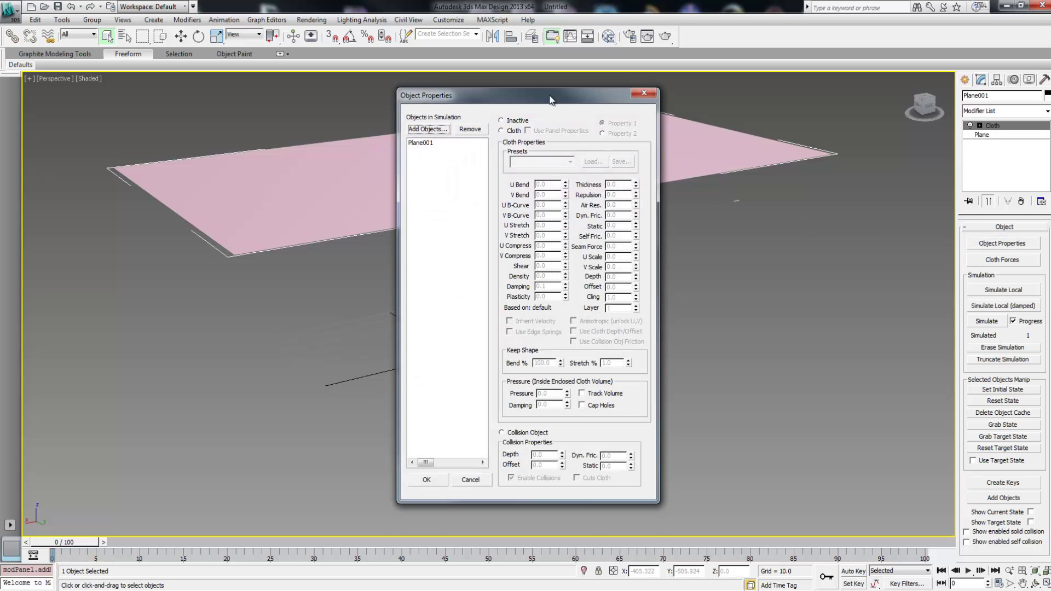
{"action": "left_click_drag", "start_coordinate": [541, 99], "coordinate": [275, 104]}
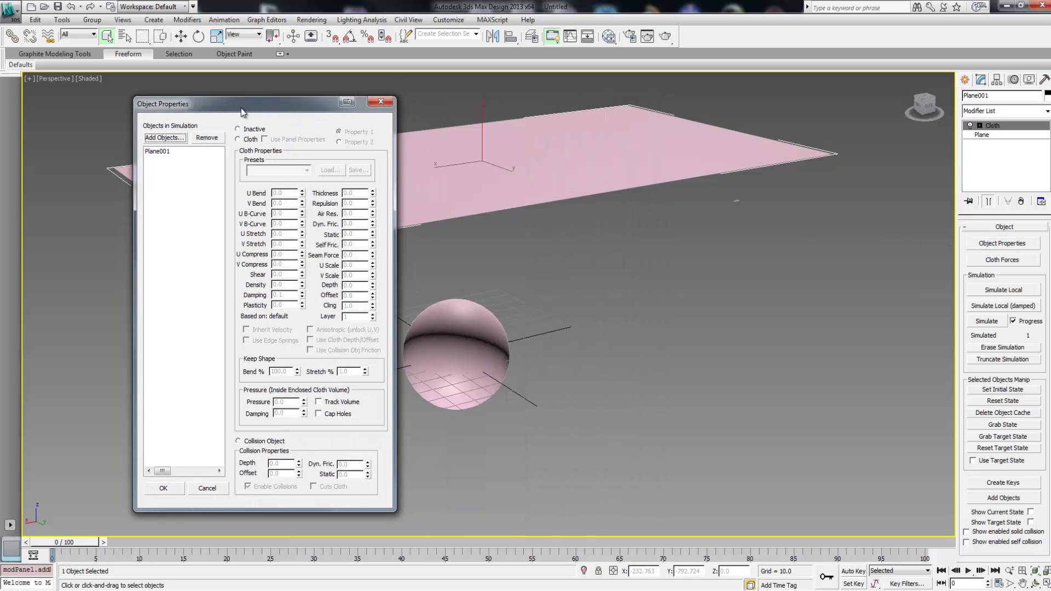
{"action": "left_click", "coordinate": [158, 151]}
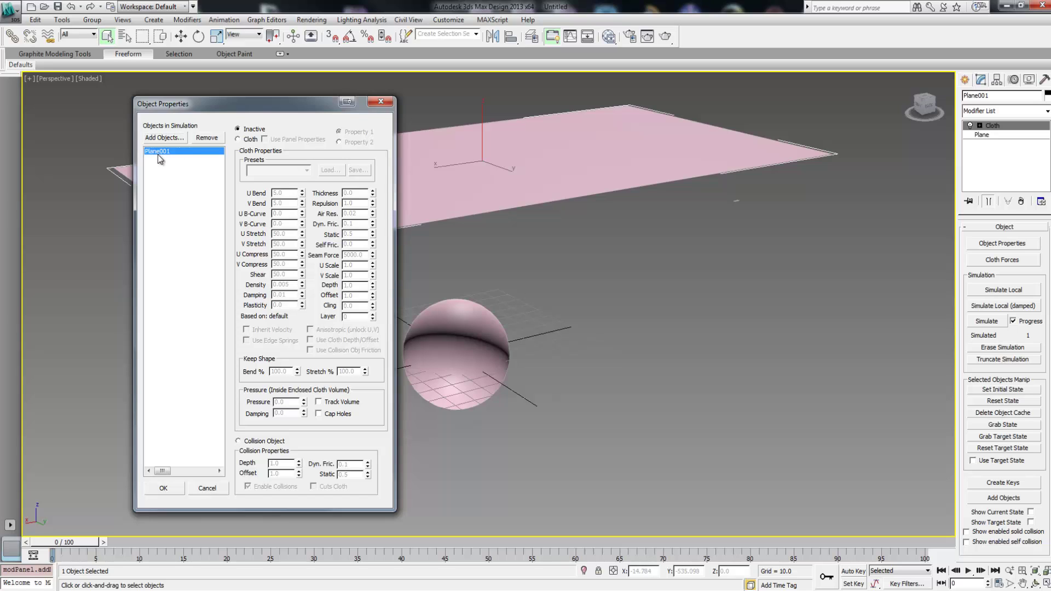
{"action": "left_click", "coordinate": [237, 139]}
{"action": "left_click", "coordinate": [307, 171]}
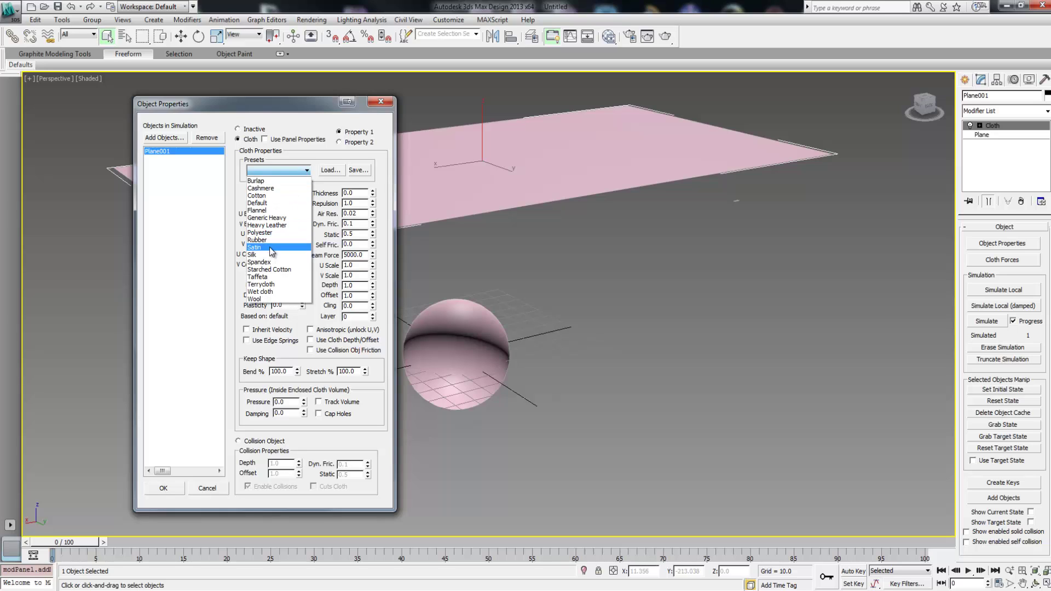
{"action": "left_click", "coordinate": [270, 248]}
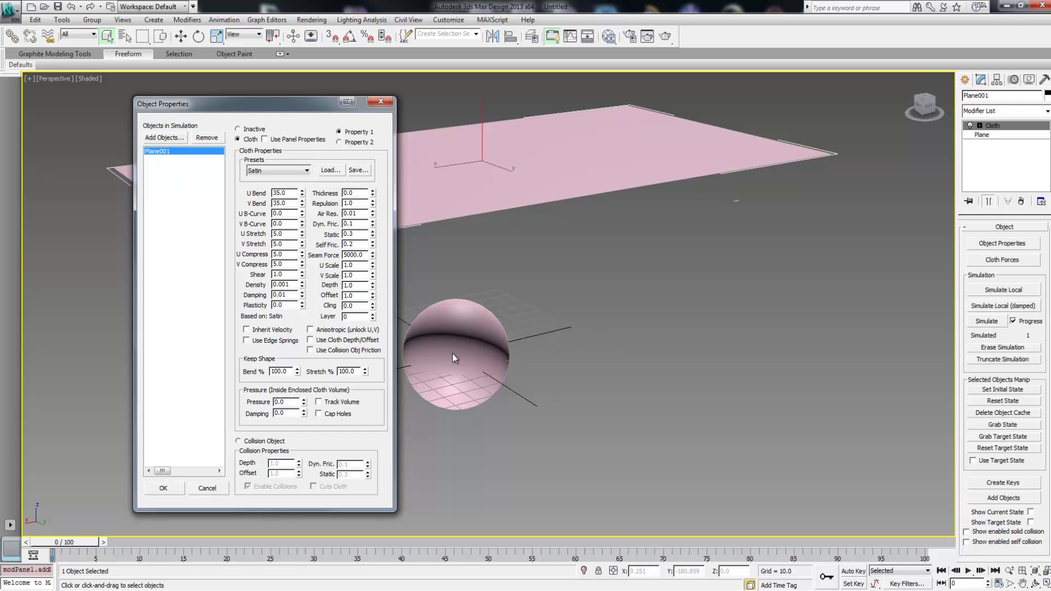
Add Sphere001 to the cloth simulation and apply the Collision Object type.
{"action": "left_click", "coordinate": [169, 138]}
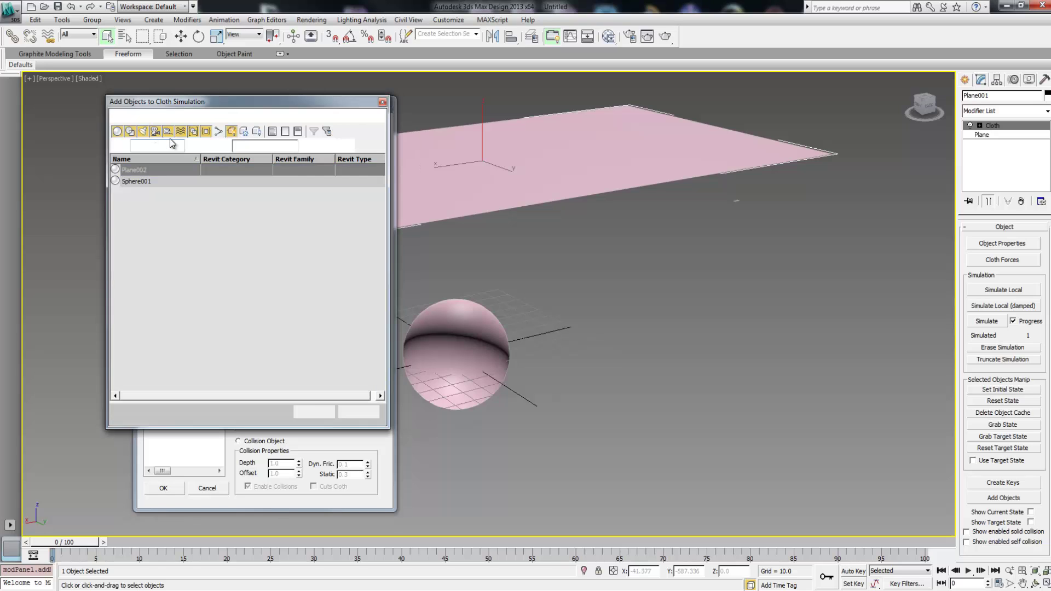
{"action": "left_click", "coordinate": [136, 180]}
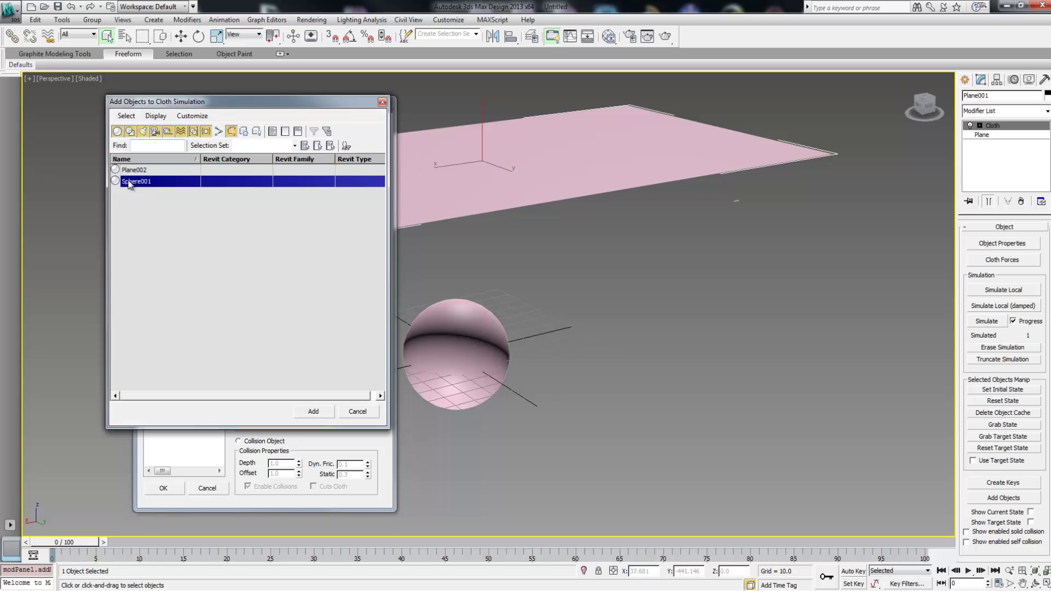
{"action": "left_click", "coordinate": [313, 412]}
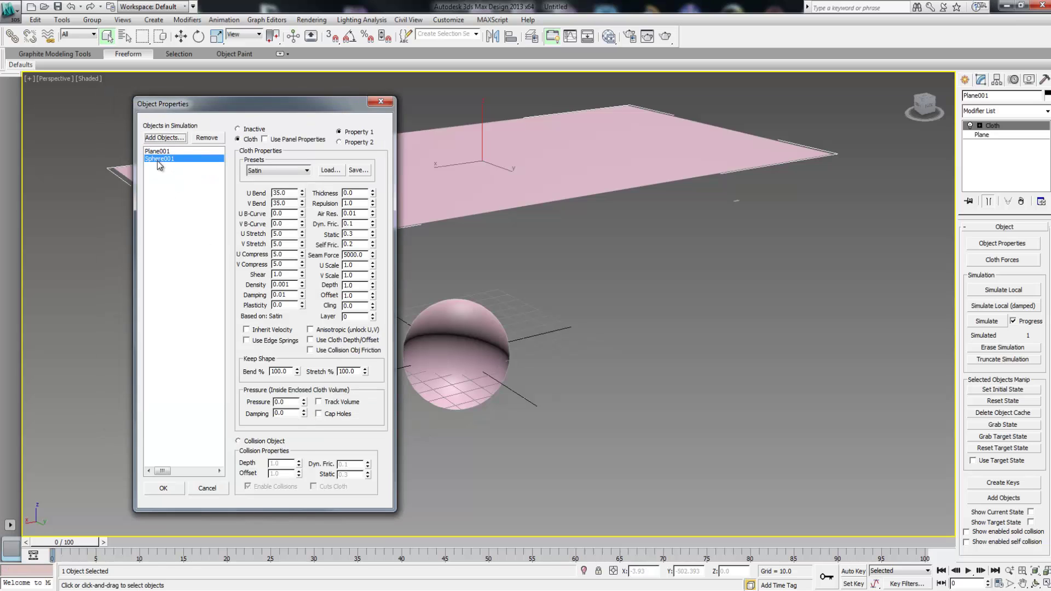
{"action": "left_click", "coordinate": [239, 442]}
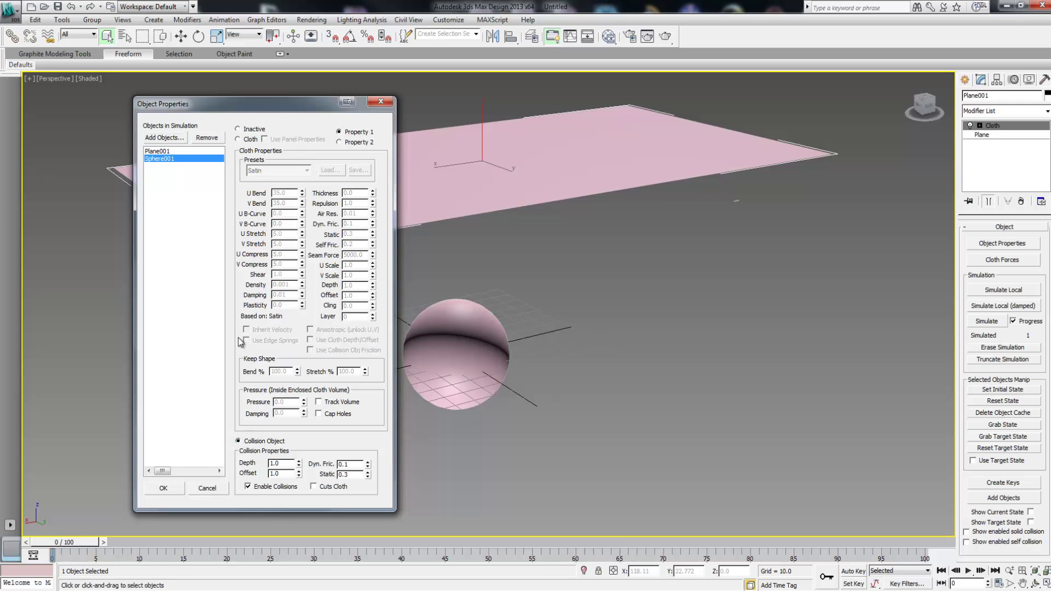
Set Plane001 back to Cloth and make Sphere001 alone a Collision Object.
{"action": "left_click", "coordinate": [158, 152]}
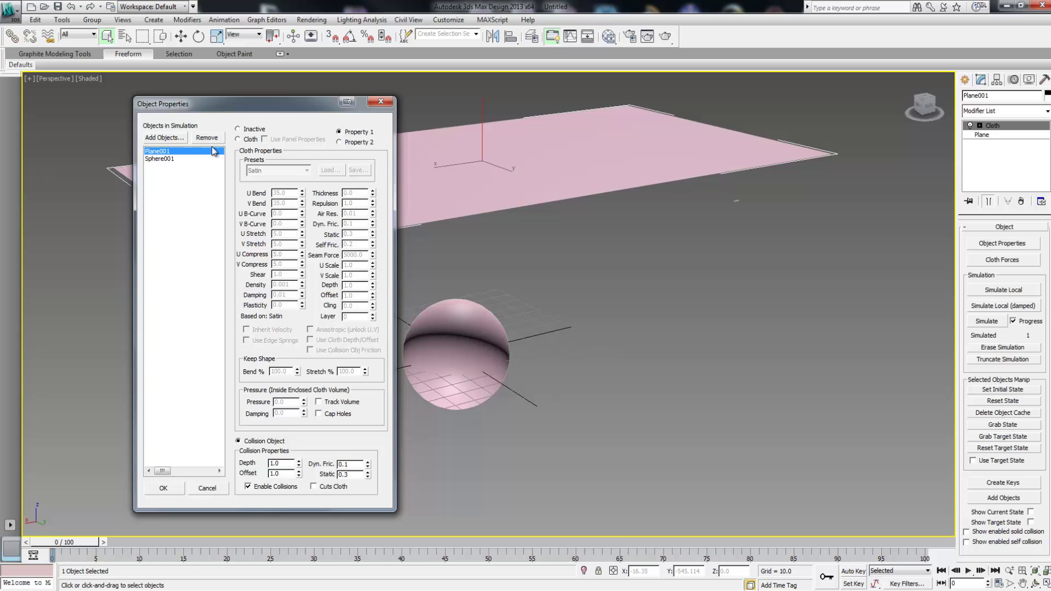
{"action": "left_click", "coordinate": [238, 141]}
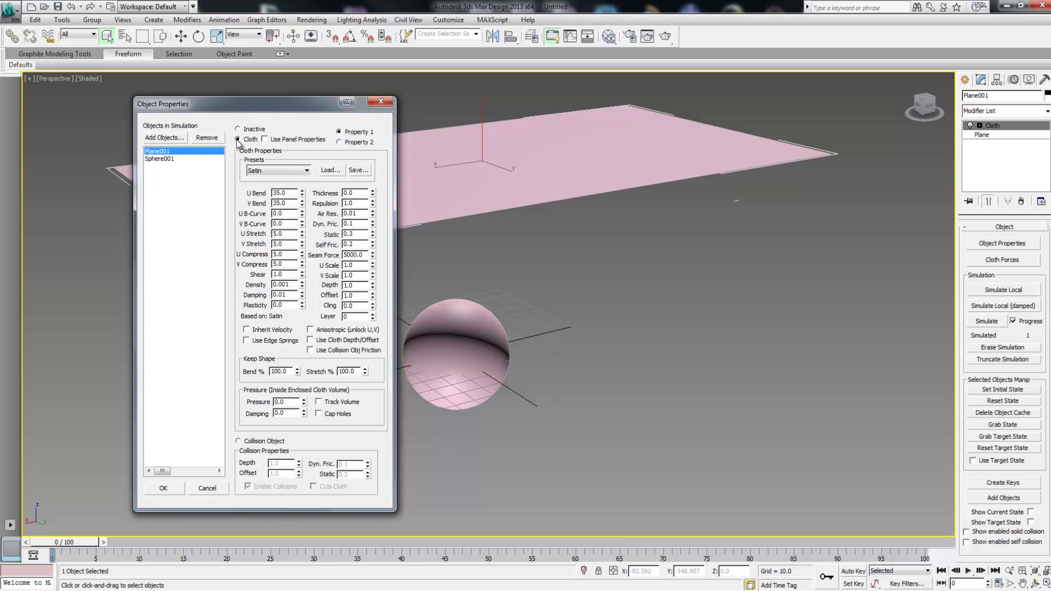
{"action": "left_click", "coordinate": [162, 160]}
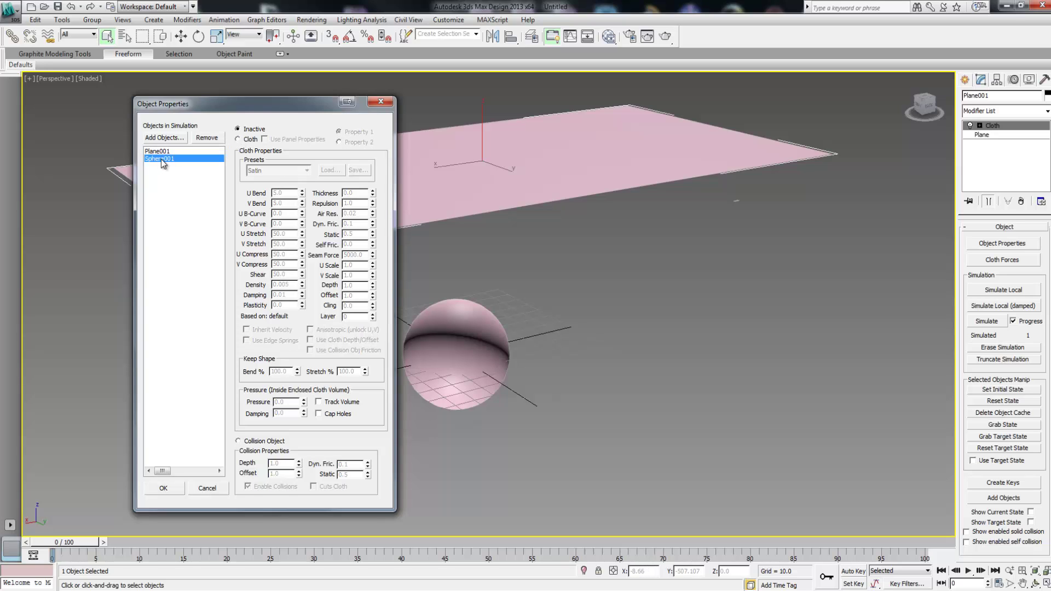
{"action": "left_click", "coordinate": [238, 441]}
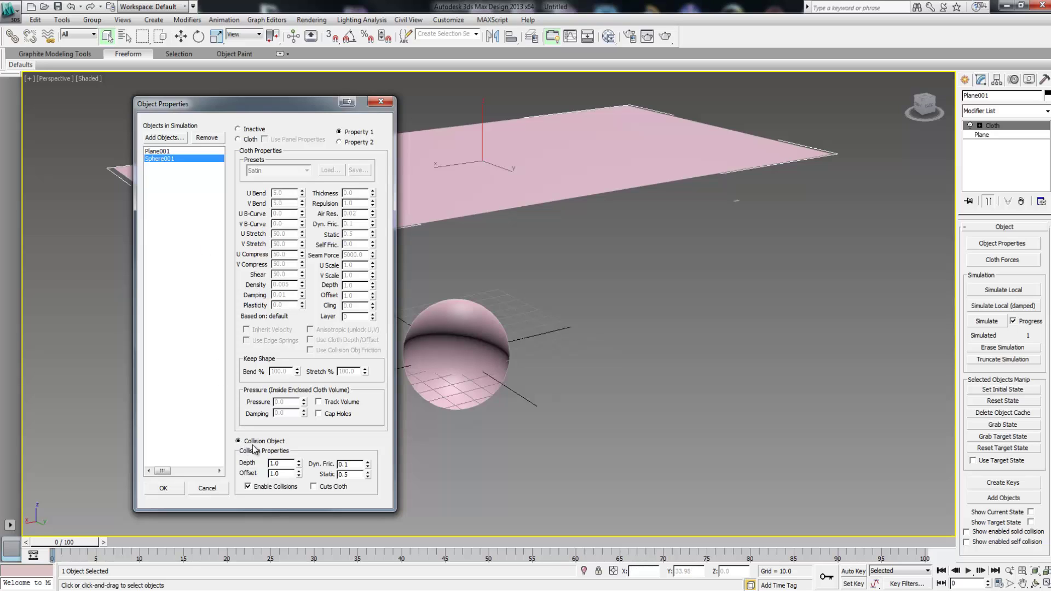
Review the types assigned to Plane001 and Sphere001, accept the properties, and run the full cloth simulation.
{"action": "left_click", "coordinate": [166, 152]}
{"action": "left_click", "coordinate": [160, 158]}
{"action": "left_click", "coordinate": [161, 152]}
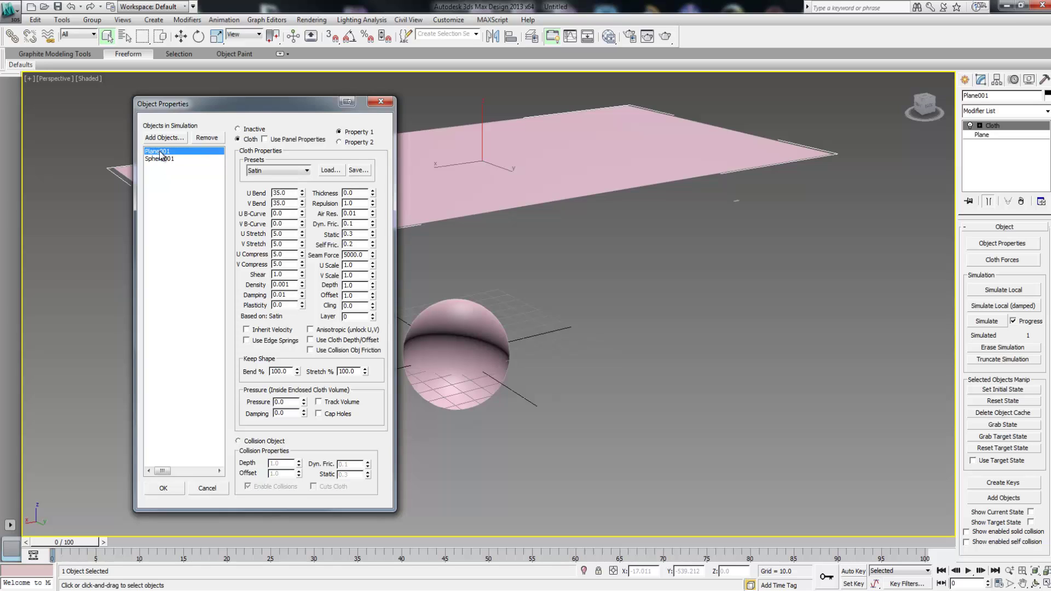
{"action": "left_click", "coordinate": [157, 159]}
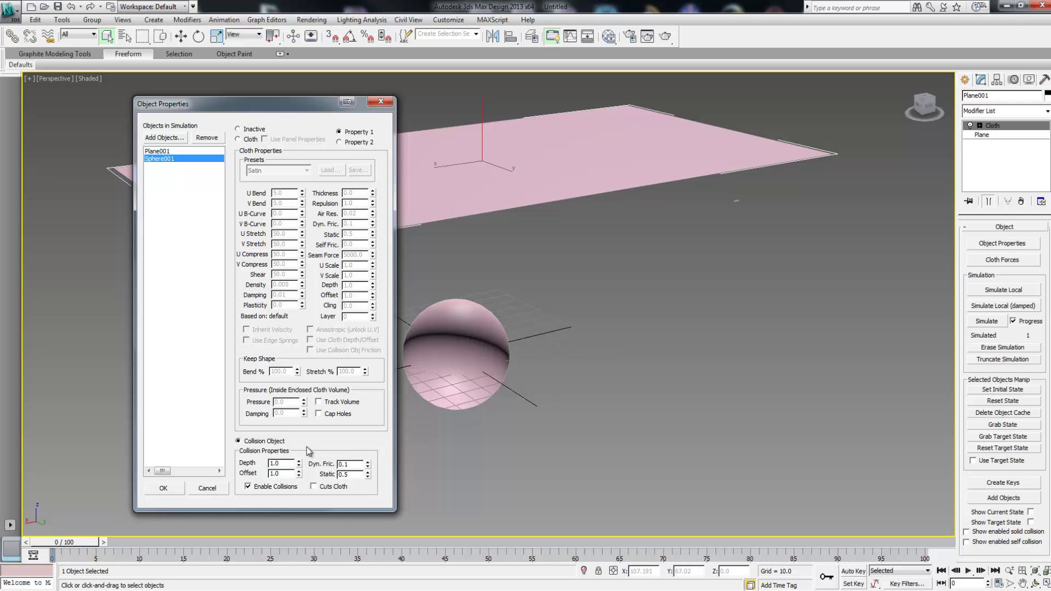
{"action": "left_click", "coordinate": [163, 488]}
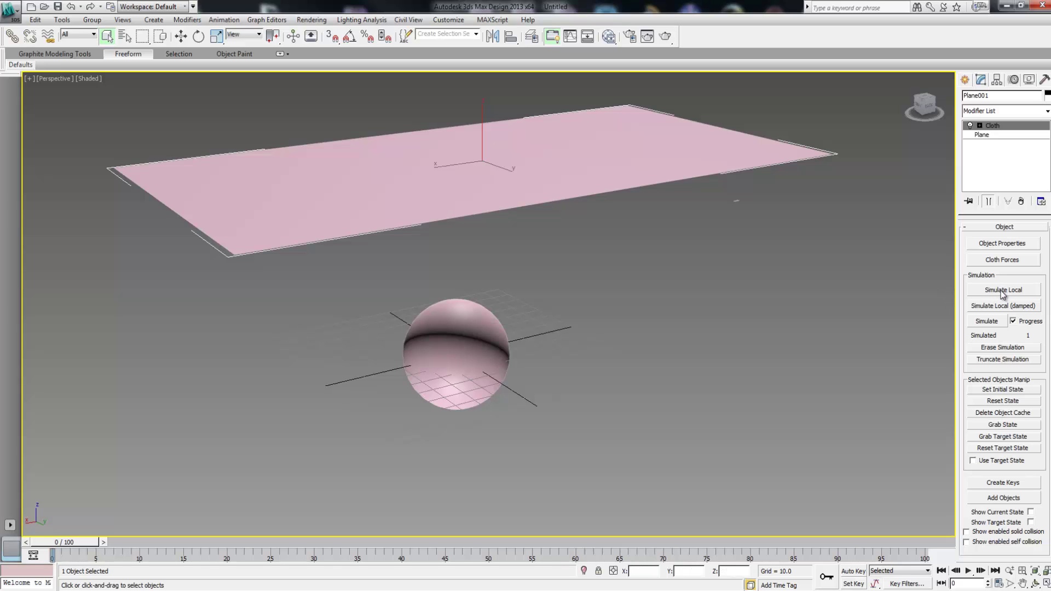
{"action": "left_click", "coordinate": [984, 326]}
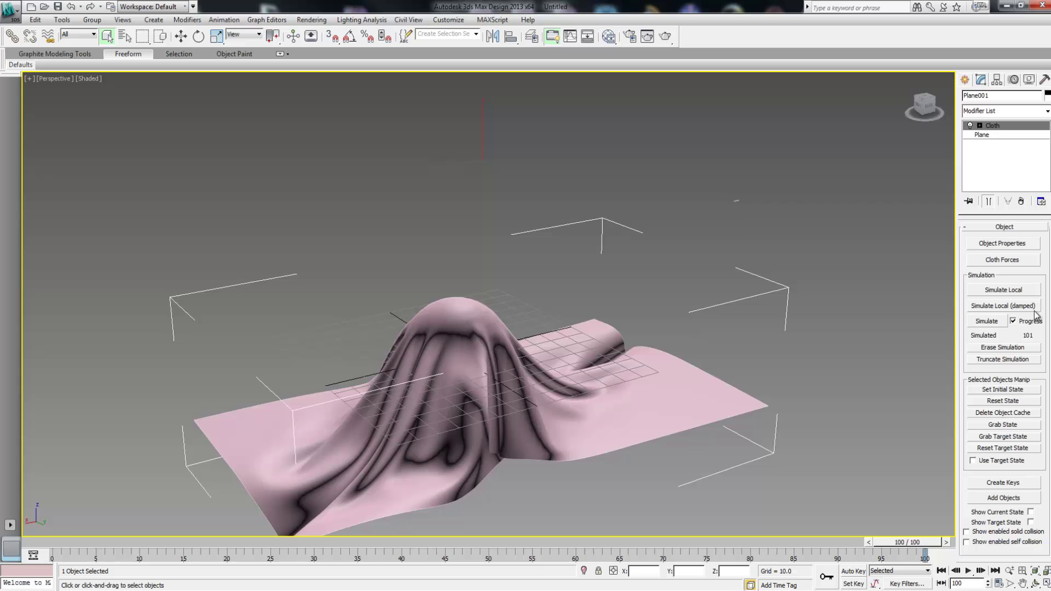
Scrub the animation back to frame 55 and on to frame 37, examining closely how the cloth meets the sphere.
{"action": "left_click_drag", "start_coordinate": [904, 542], "coordinate": [957, 550]}
{"action": "left_click_drag", "start_coordinate": [888, 542], "coordinate": [509, 542]}
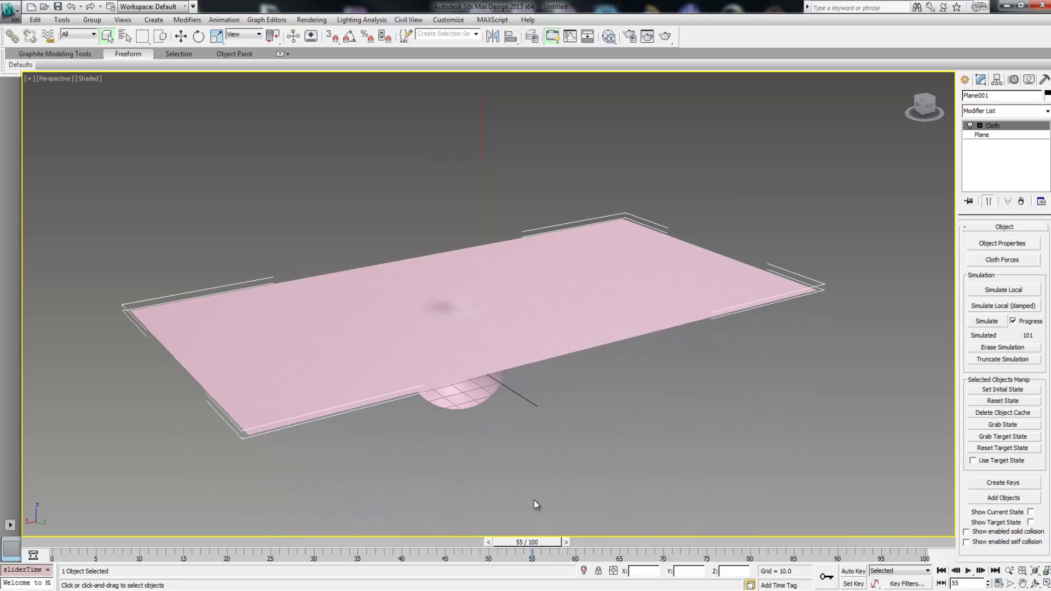
{"action": "left_click", "coordinate": [521, 469]}
{"action": "scroll", "coordinate": [524, 468], "scroll_direction": "up", "scroll_amount": 5}
{"action": "middle_click_drag", "start_coordinate": [484, 424], "coordinate": [492, 307]}
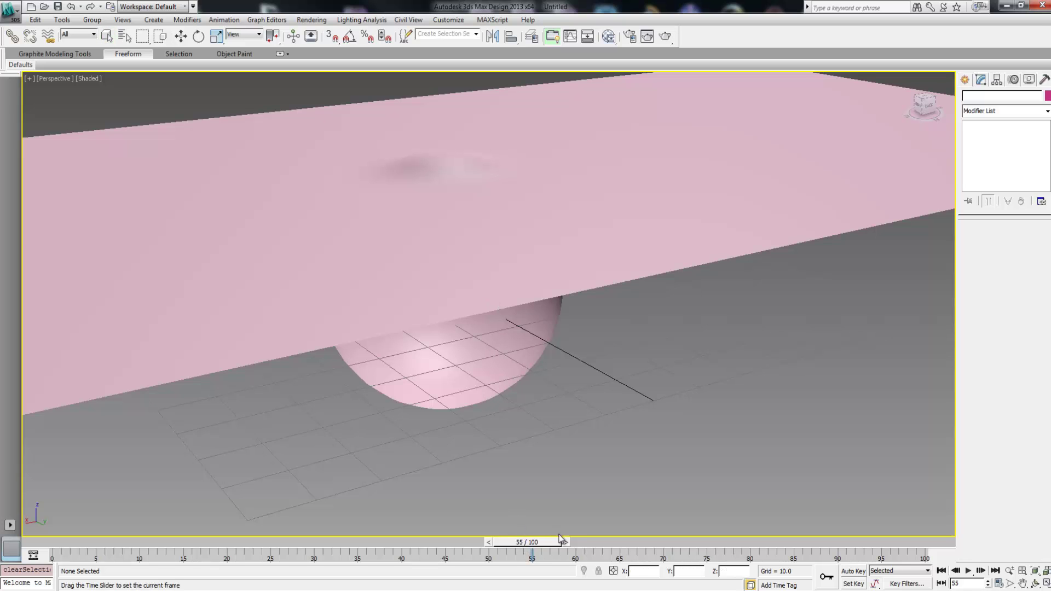
{"action": "left_click_drag", "start_coordinate": [527, 542], "coordinate": [376, 539]}
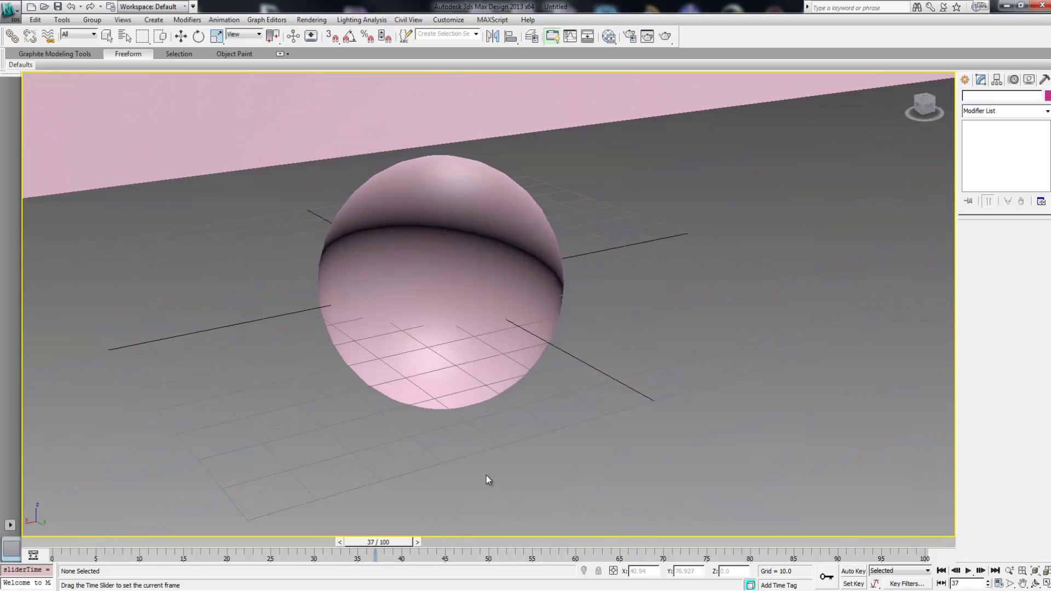
{"action": "key", "text": "q"}
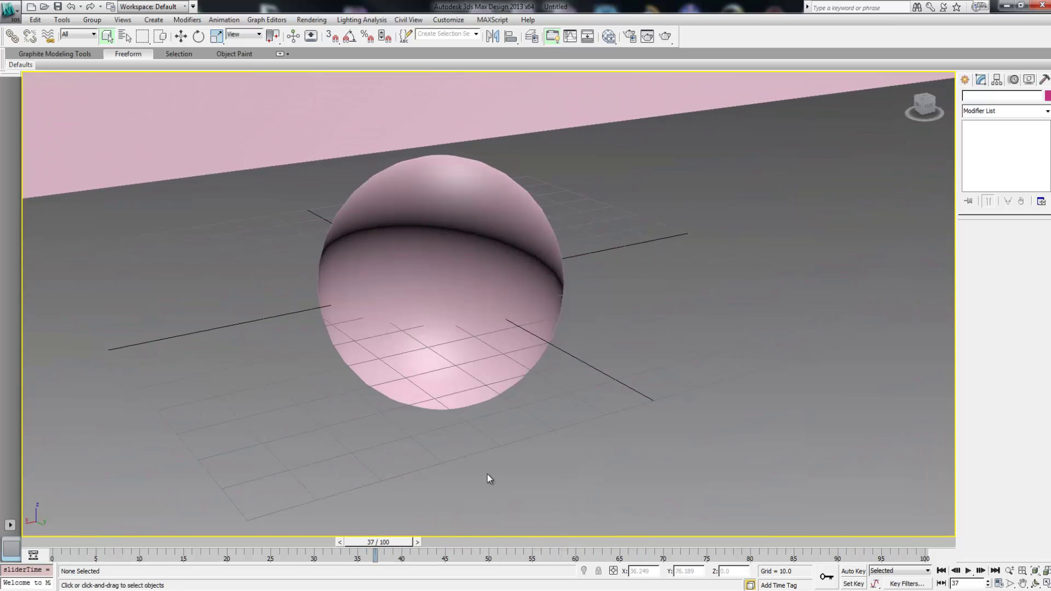
{"action": "scroll", "coordinate": [488, 478], "scroll_direction": "down", "scroll_amount": 3}
{"action": "middle_click_drag", "start_coordinate": [501, 450], "coordinate": [500, 485]}
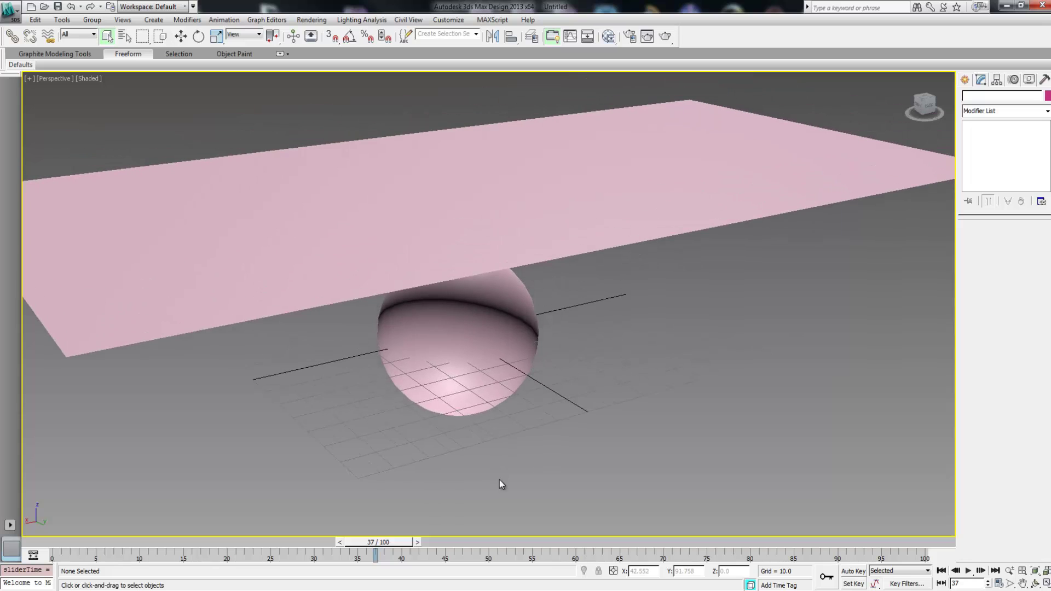
Start a new scene, discarding all existing objects.
{"action": "left_click", "coordinate": [16, 12]}
{"action": "left_click", "coordinate": [30, 37]}
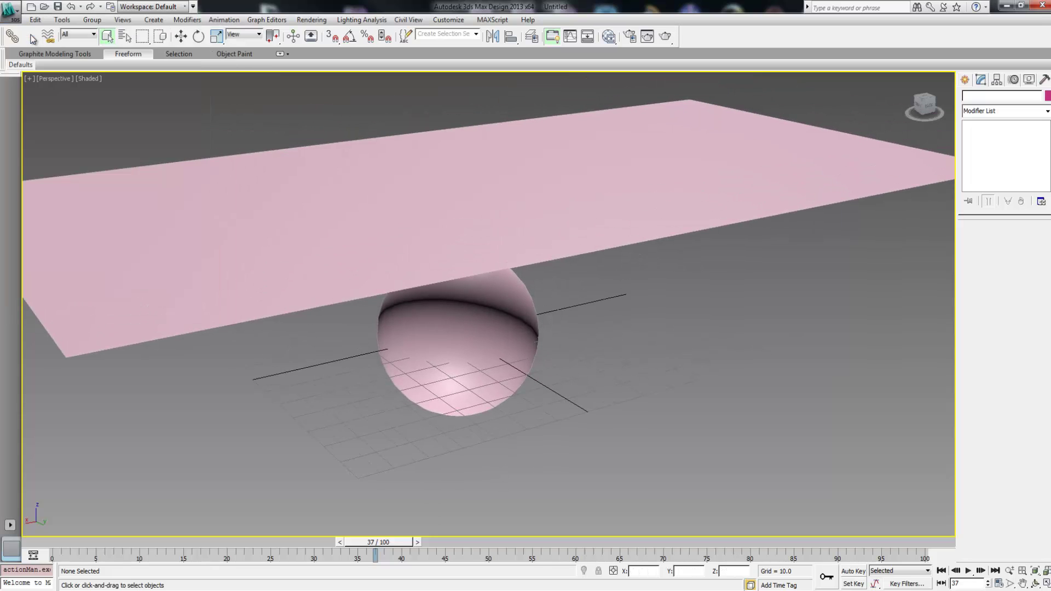
{"action": "left_click", "coordinate": [541, 340]}
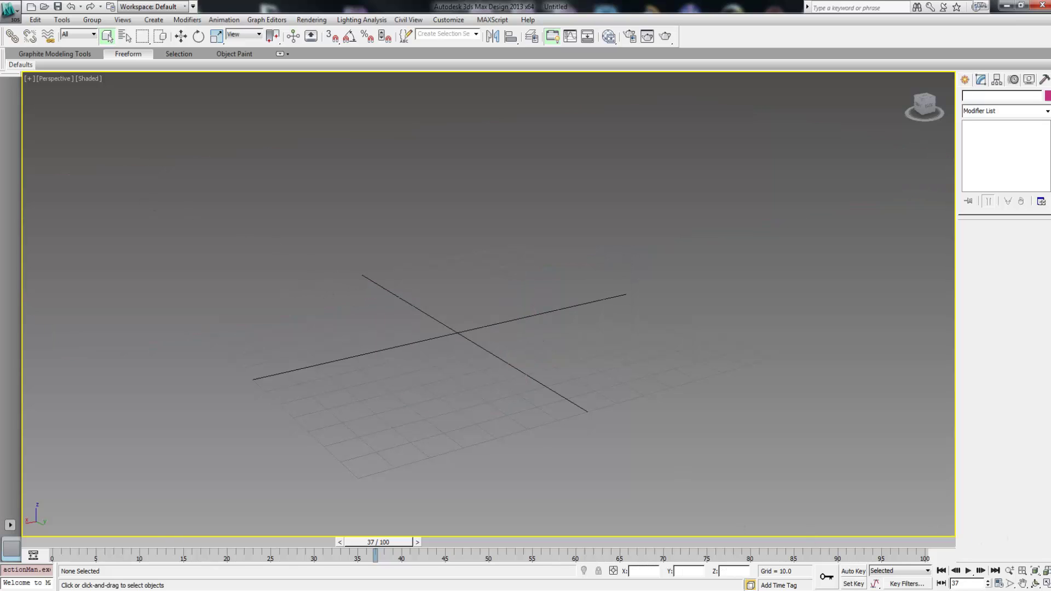
Restore the four-viewport layout and draw a plane about 150 long and 301 wide around the origin in the Top viewport.
{"action": "left_click", "coordinate": [1046, 584]}
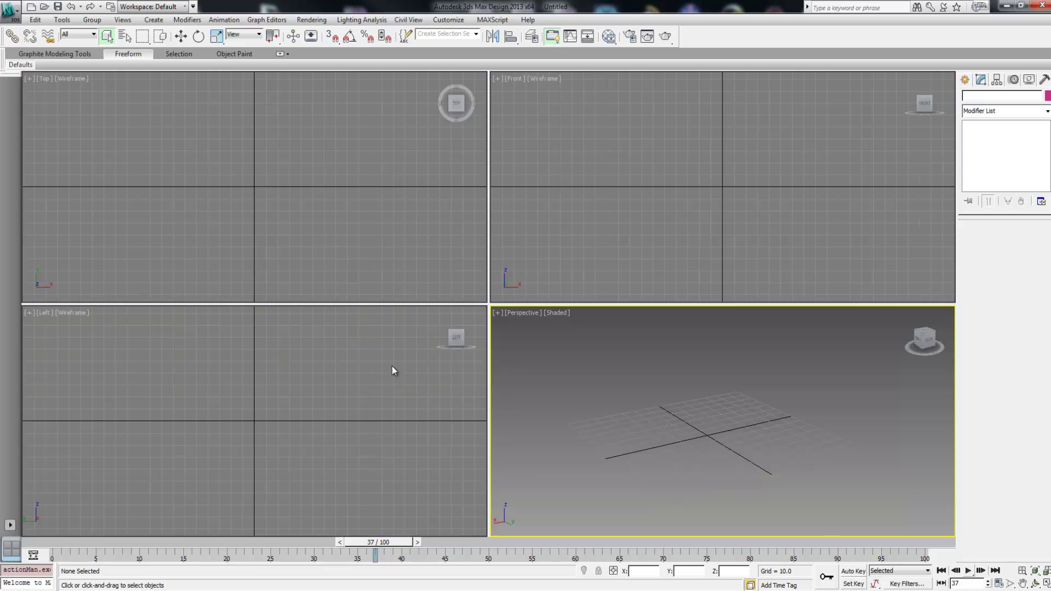
{"action": "left_click", "coordinate": [965, 79]}
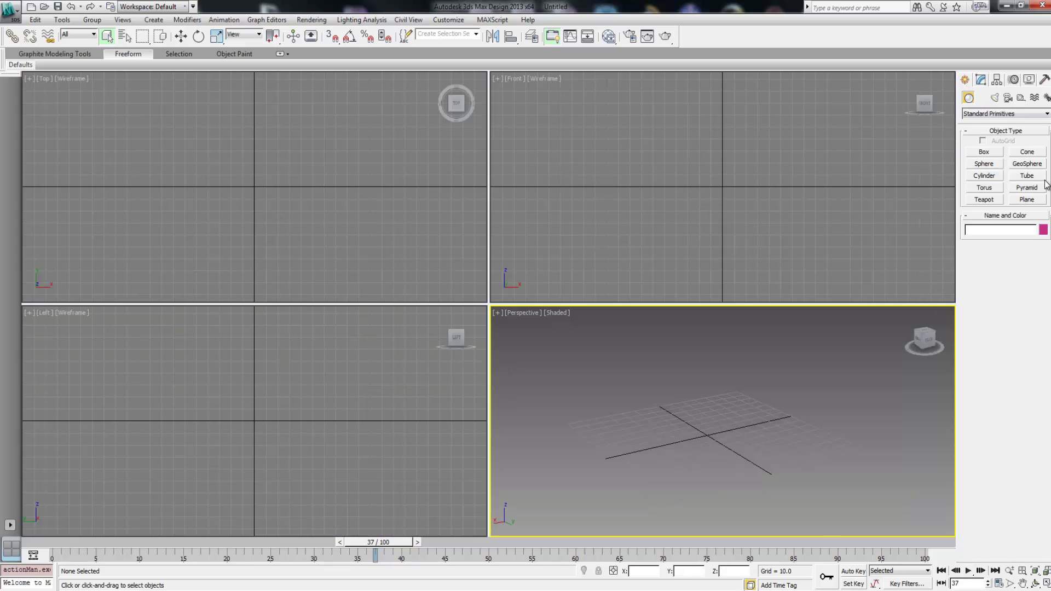
{"action": "left_click", "coordinate": [1028, 200]}
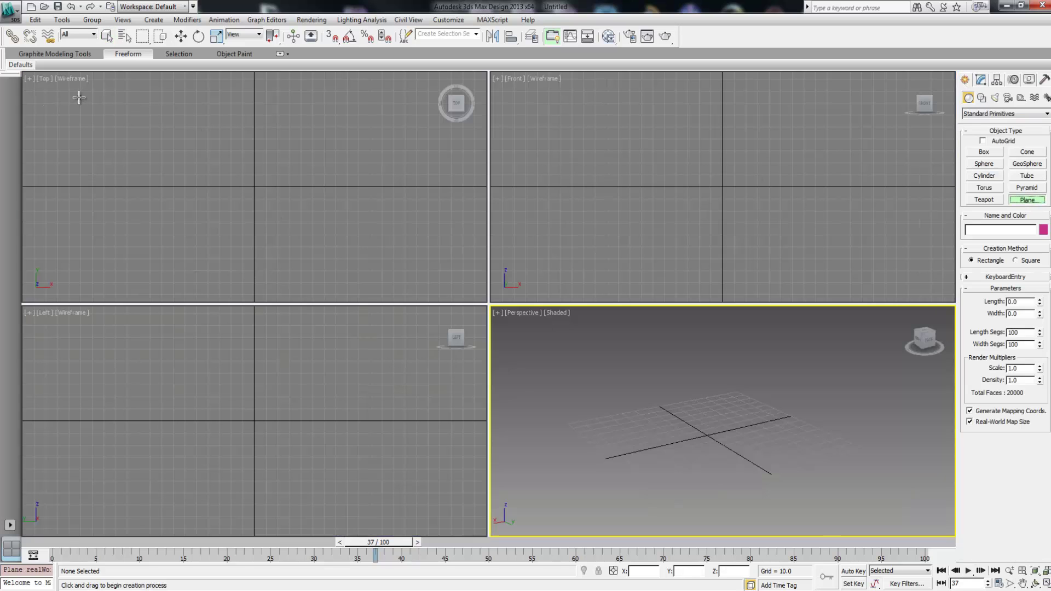
{"action": "left_click_drag", "start_coordinate": [73, 98], "coordinate": [423, 278]}
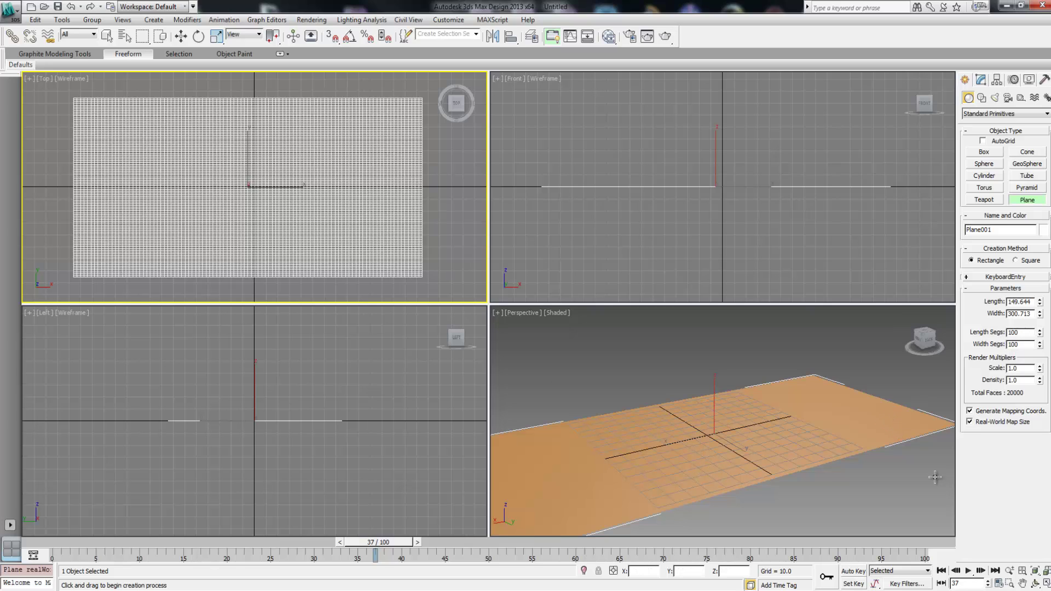
Maximize the Perspective viewport, leave plane creation, and move the plane straight up along Z to about 72 units.
{"action": "left_click", "coordinate": [859, 478]}
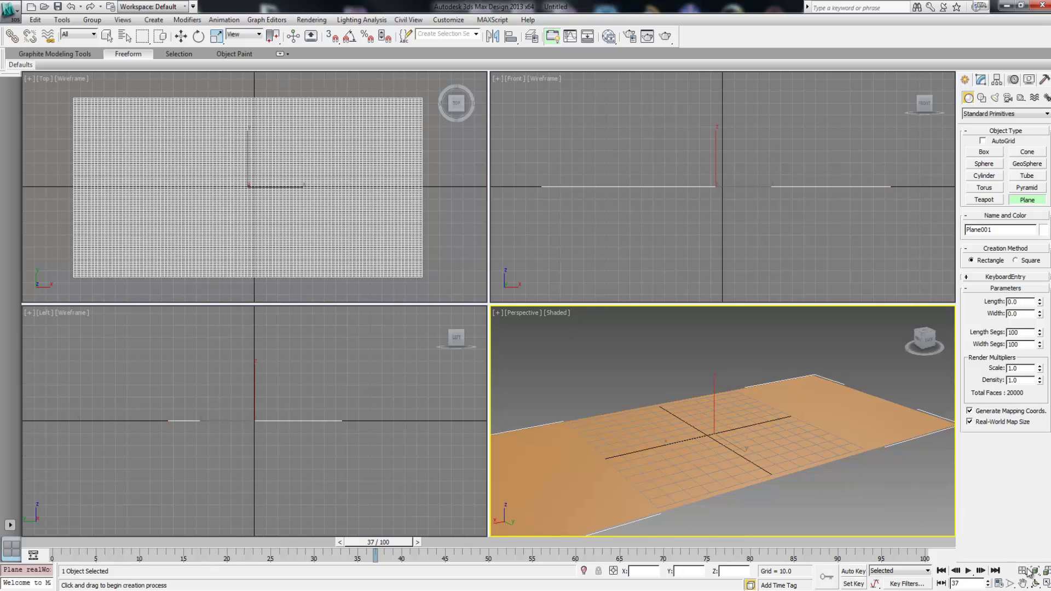
{"action": "left_click", "coordinate": [1046, 584]}
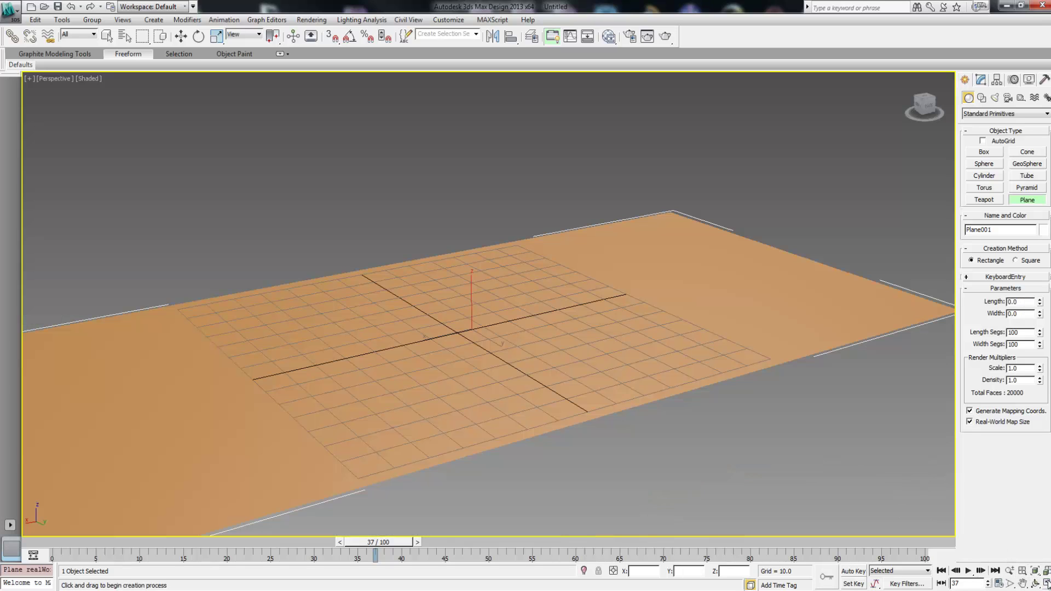
{"action": "right_click", "coordinate": [706, 308]}
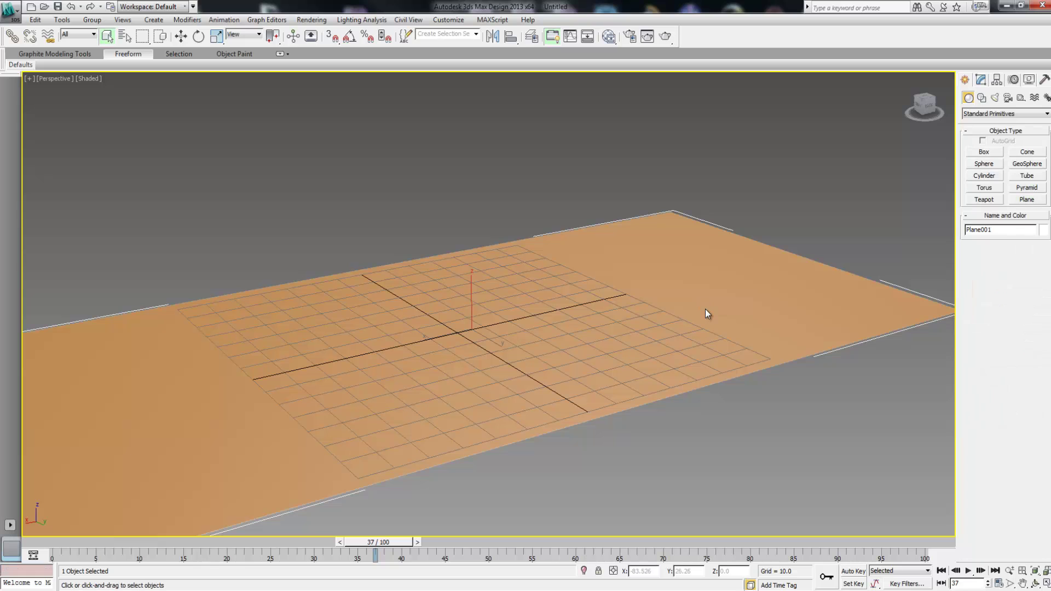
{"action": "right_click", "coordinate": [705, 309]}
{"action": "left_click", "coordinate": [712, 319]}
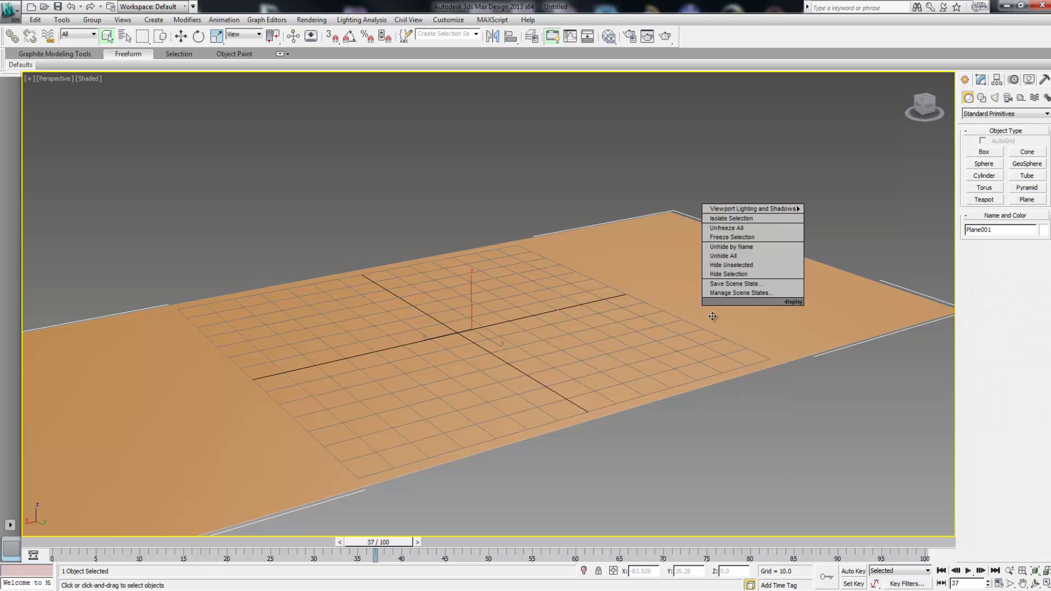
{"action": "left_click_drag", "start_coordinate": [471, 284], "coordinate": [444, 60]}
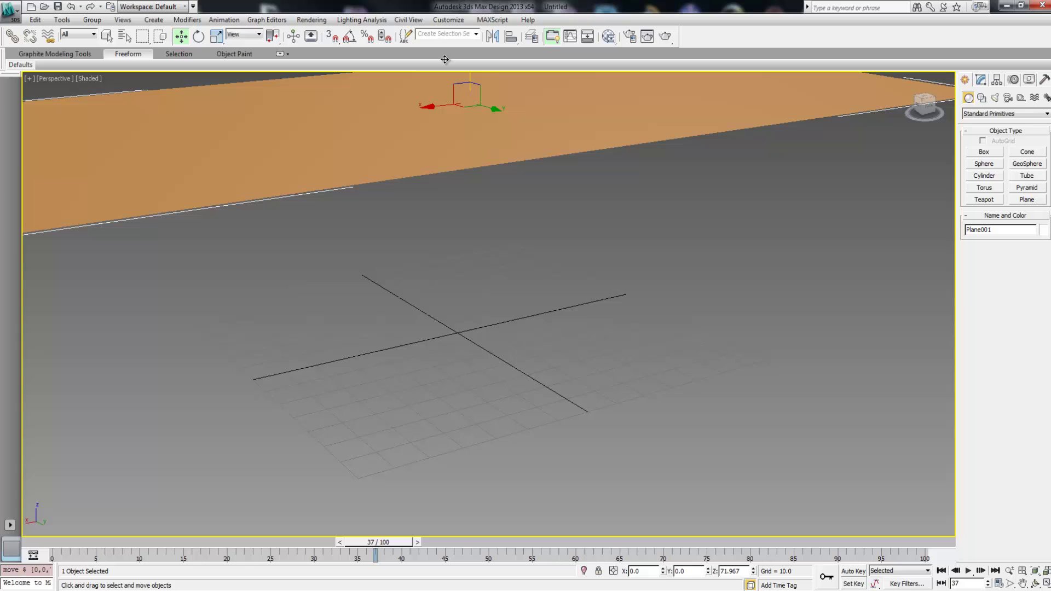
Create a box about 52 long, 41 wide and 33 high near the grid origin beneath the raised plane.
{"action": "left_click", "coordinate": [984, 153]}
{"action": "left_click_drag", "start_coordinate": [386, 324], "coordinate": [580, 351]}
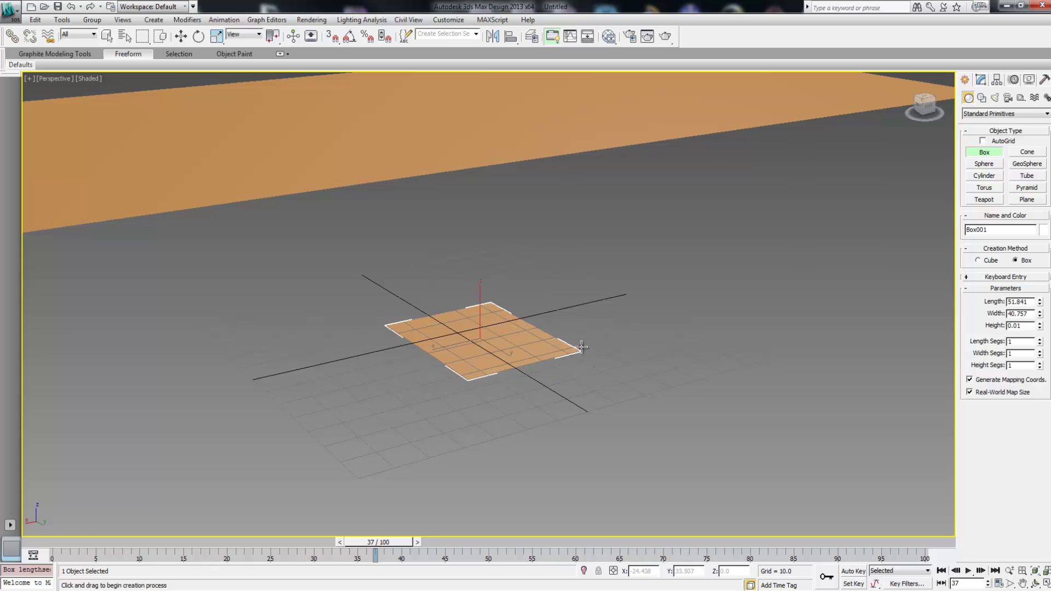
{"action": "left_click", "coordinate": [579, 249]}
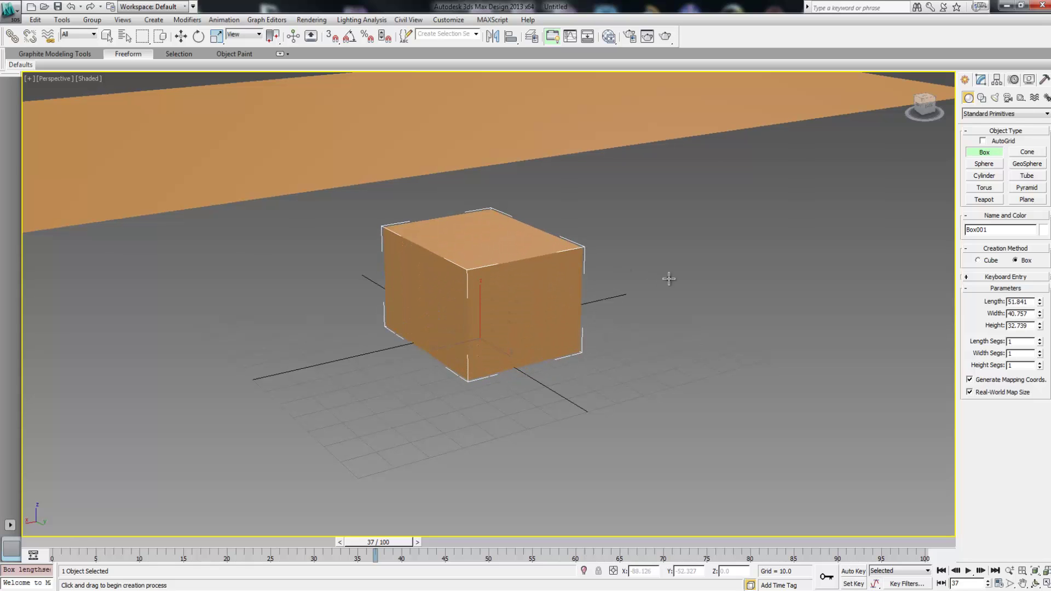
Leave box creation, select the raised plane and apply the Cloth modifier to it.
{"action": "middle_click_drag", "start_coordinate": [486, 310], "coordinate": [483, 349]}
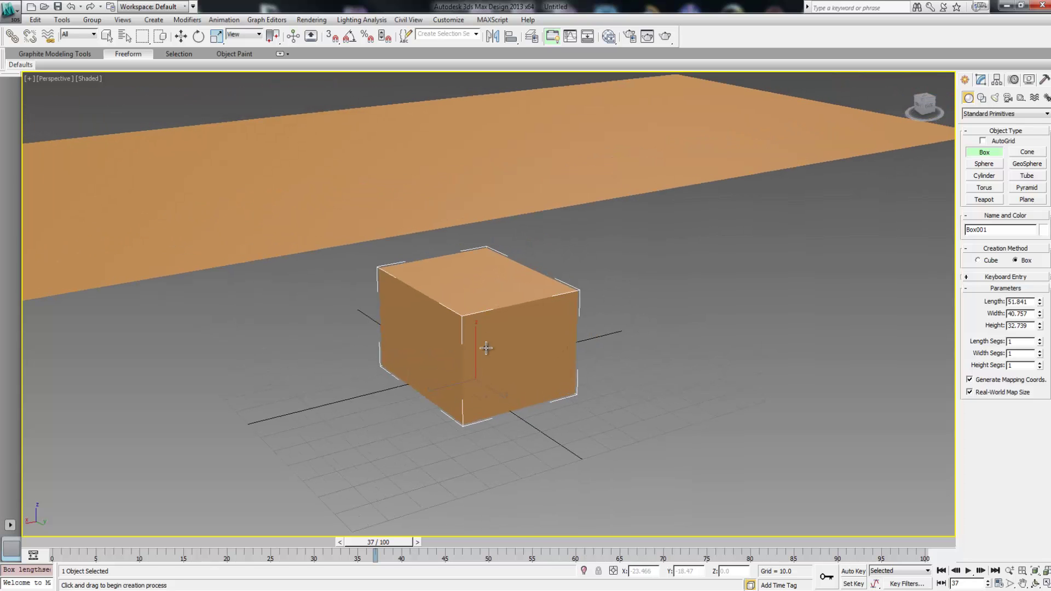
{"action": "left_click", "coordinate": [523, 202]}
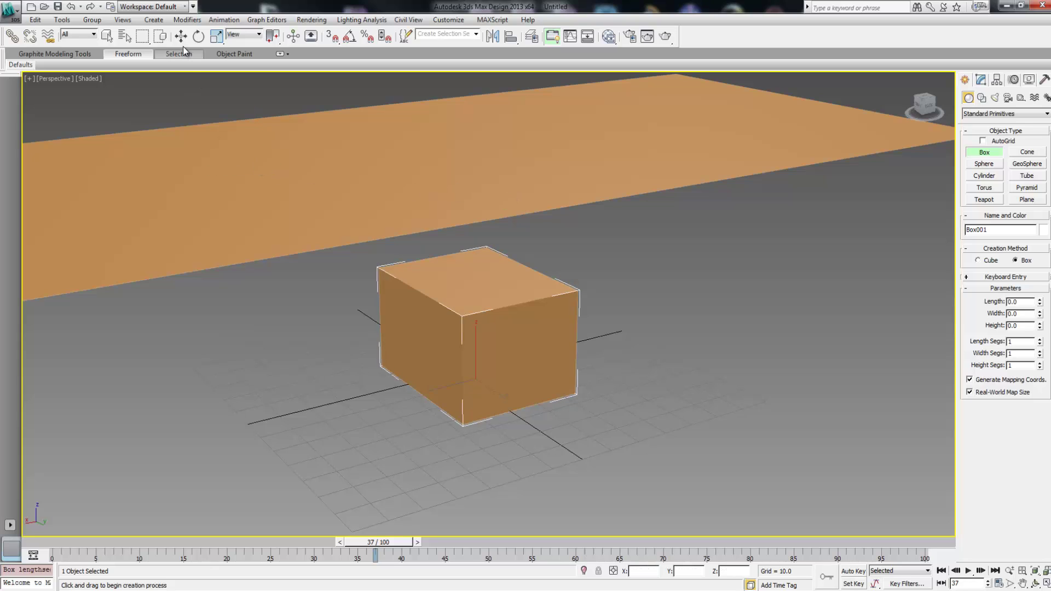
{"action": "left_click", "coordinate": [107, 36]}
{"action": "left_click", "coordinate": [190, 166]}
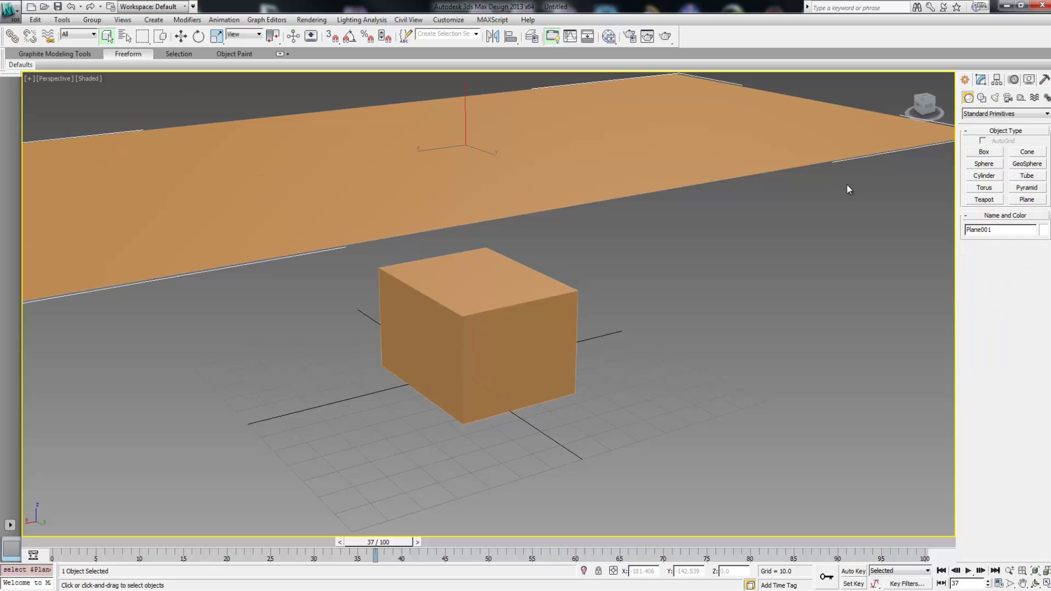
{"action": "left_click", "coordinate": [981, 81]}
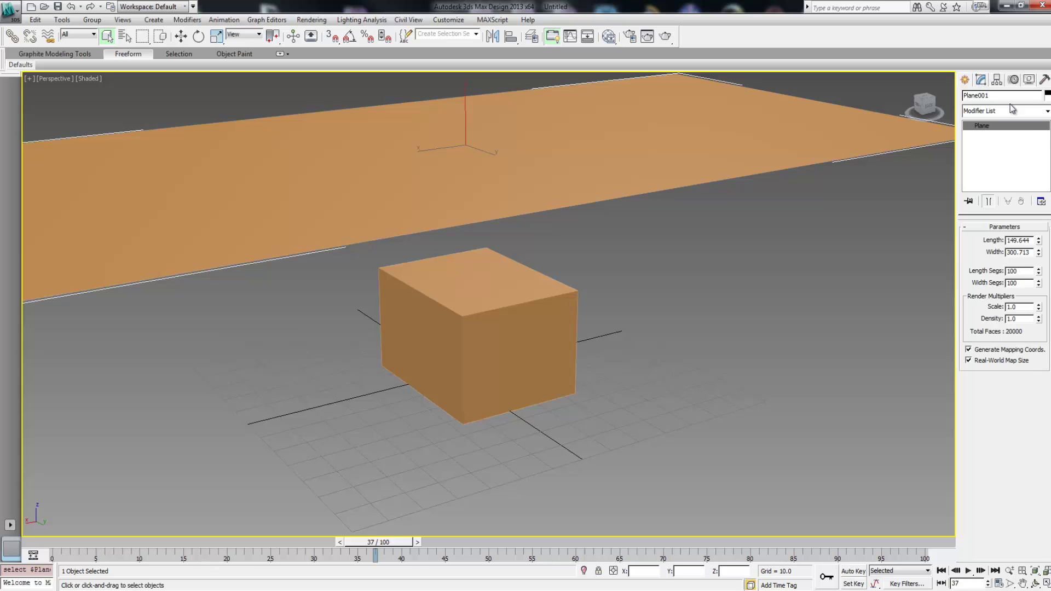
{"action": "left_click", "coordinate": [1046, 112]}
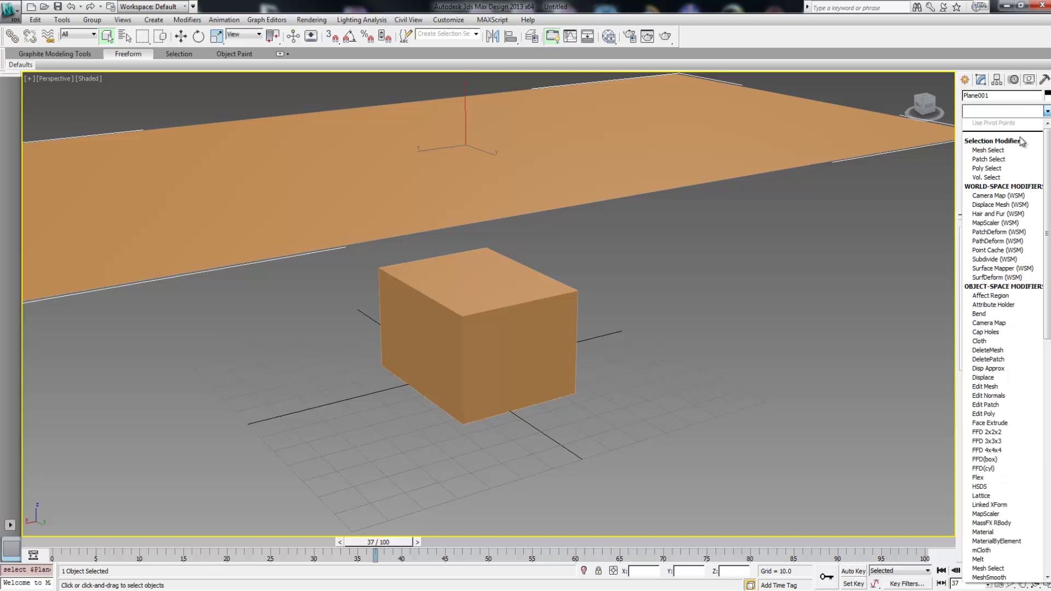
{"action": "left_click", "coordinate": [979, 341]}
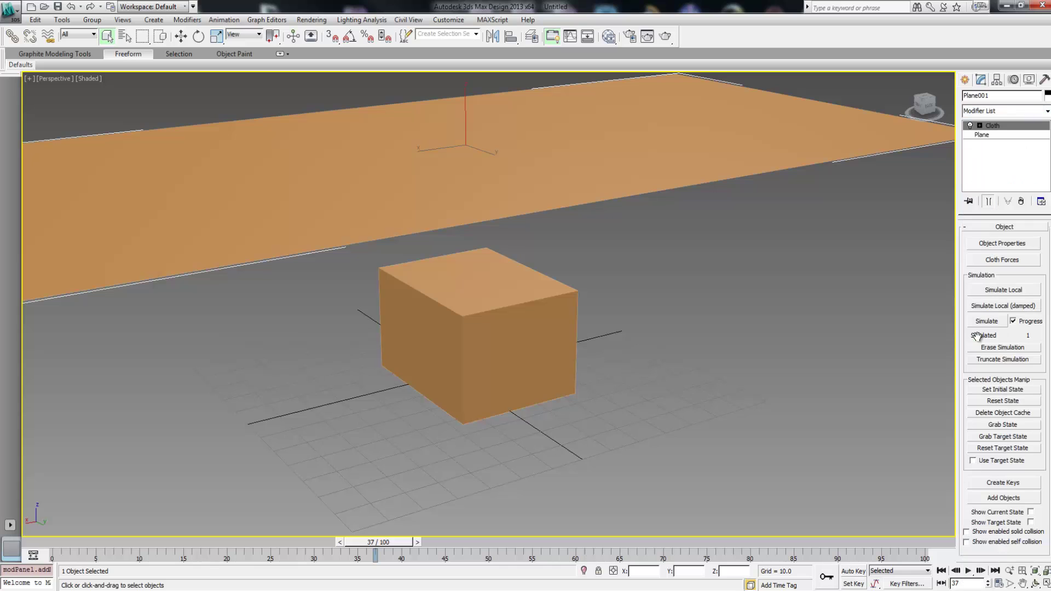
In the cloth object properties, set the plane as Cloth with the Silk preset.
{"action": "left_click", "coordinate": [1004, 246]}
{"action": "left_click", "coordinate": [429, 143]}
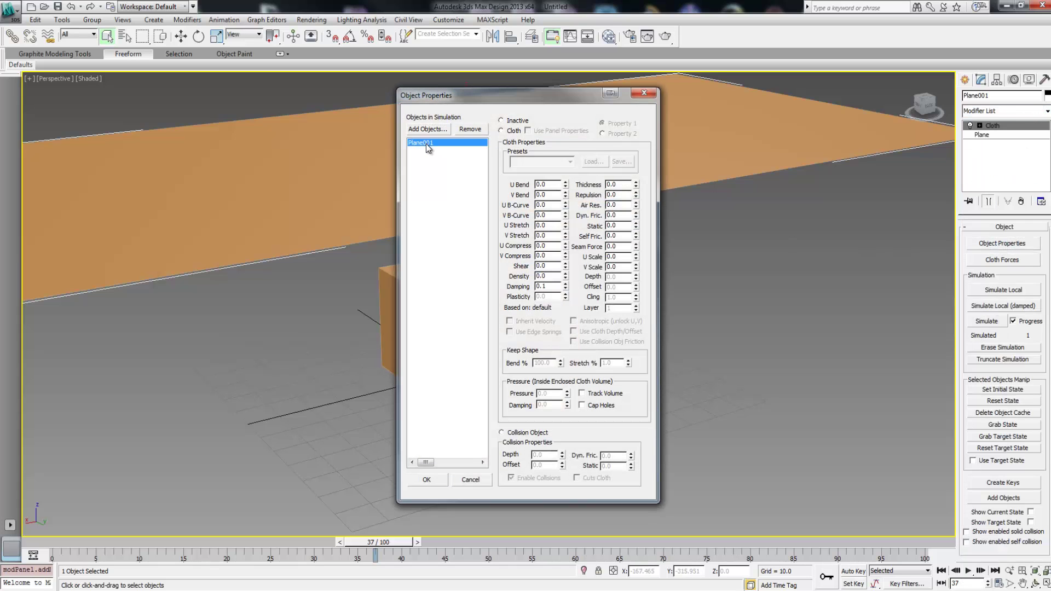
{"action": "left_click", "coordinate": [507, 131]}
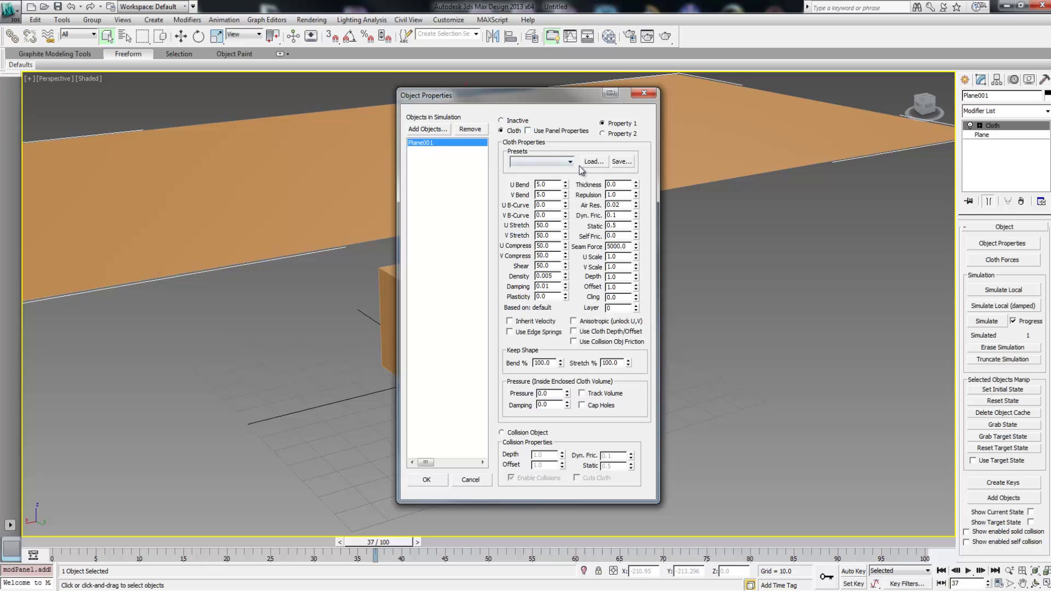
{"action": "left_click", "coordinate": [573, 165]}
{"action": "left_click", "coordinate": [526, 242]}
Add Box001 to the cloth simulation as a collision object, keep the plane as Cloth, and accept the object properties.
{"action": "left_click", "coordinate": [427, 130]}
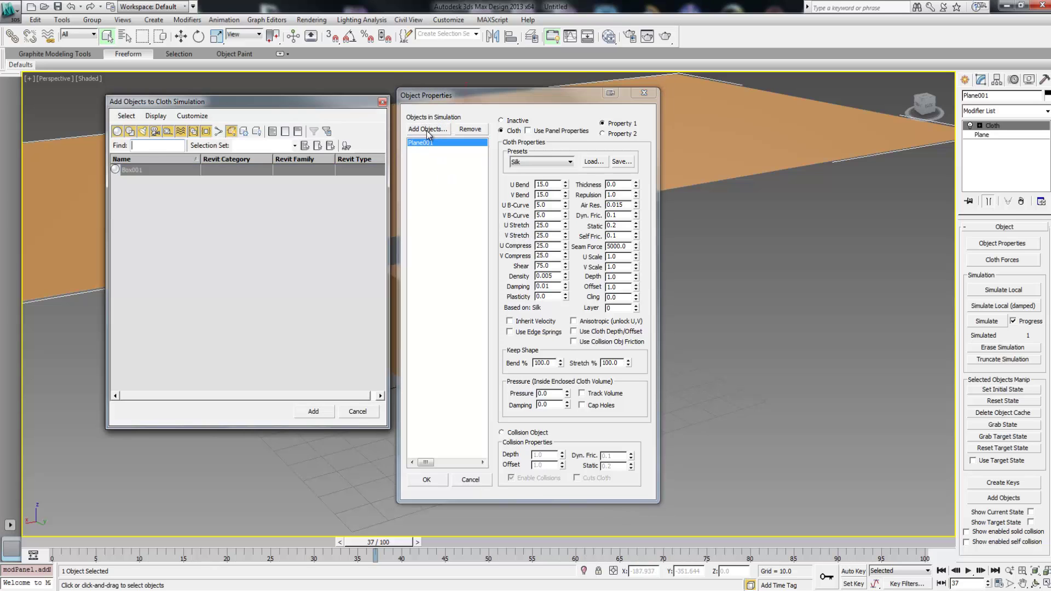
{"action": "left_click", "coordinate": [138, 172]}
{"action": "left_click", "coordinate": [320, 412]}
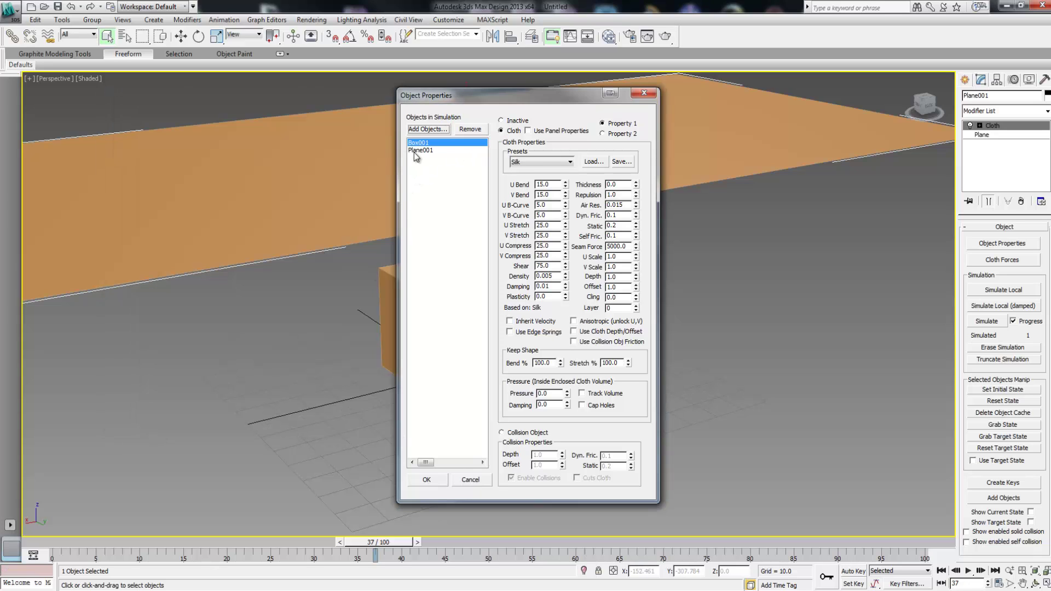
{"action": "left_click", "coordinate": [425, 143]}
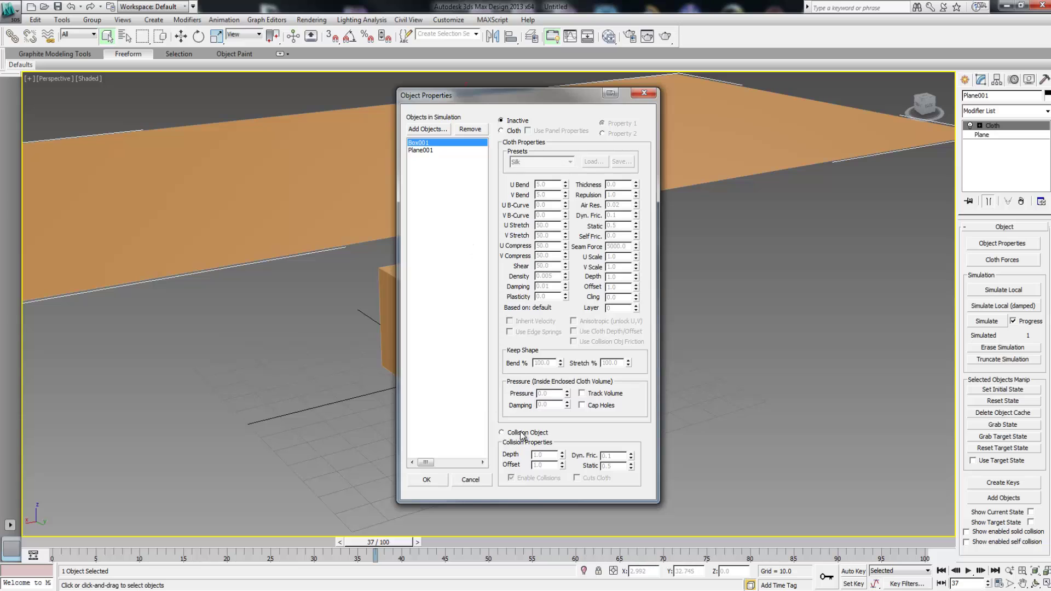
{"action": "left_click", "coordinate": [502, 434]}
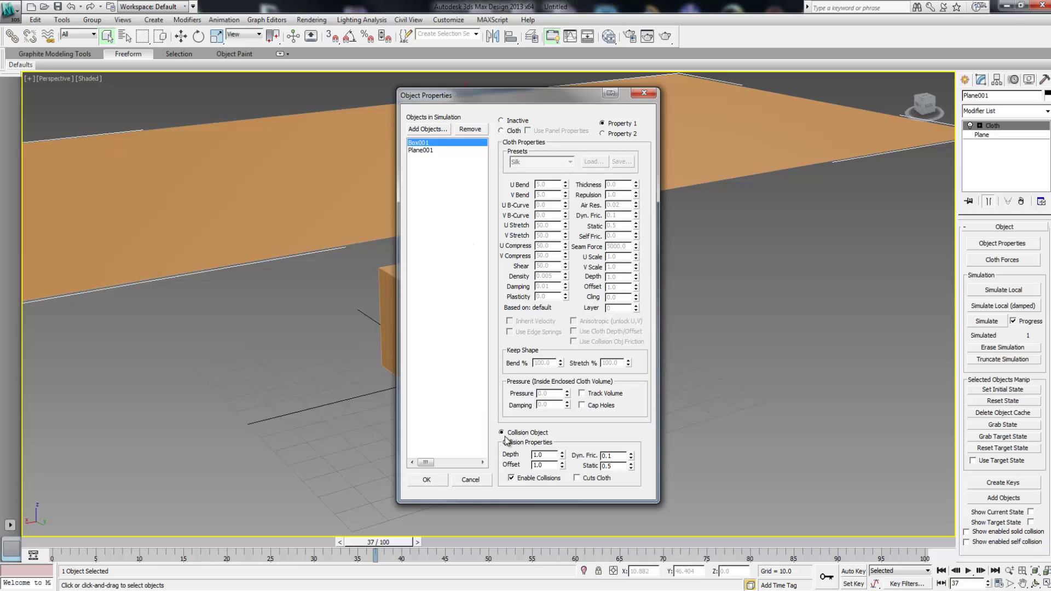
{"action": "left_click", "coordinate": [432, 150]}
{"action": "left_click", "coordinate": [513, 131]}
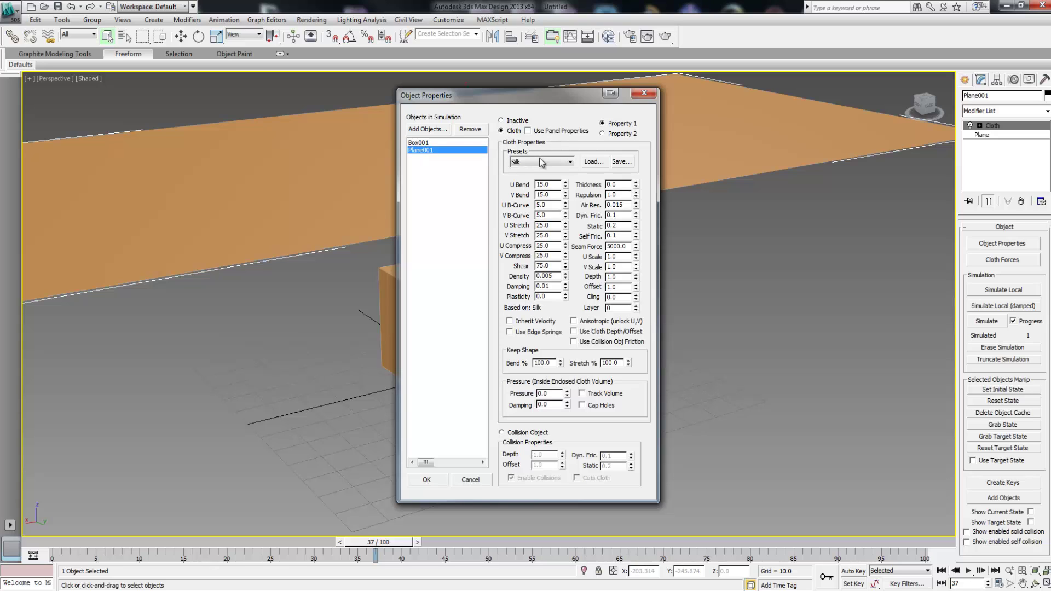
{"action": "left_click", "coordinate": [429, 480]}
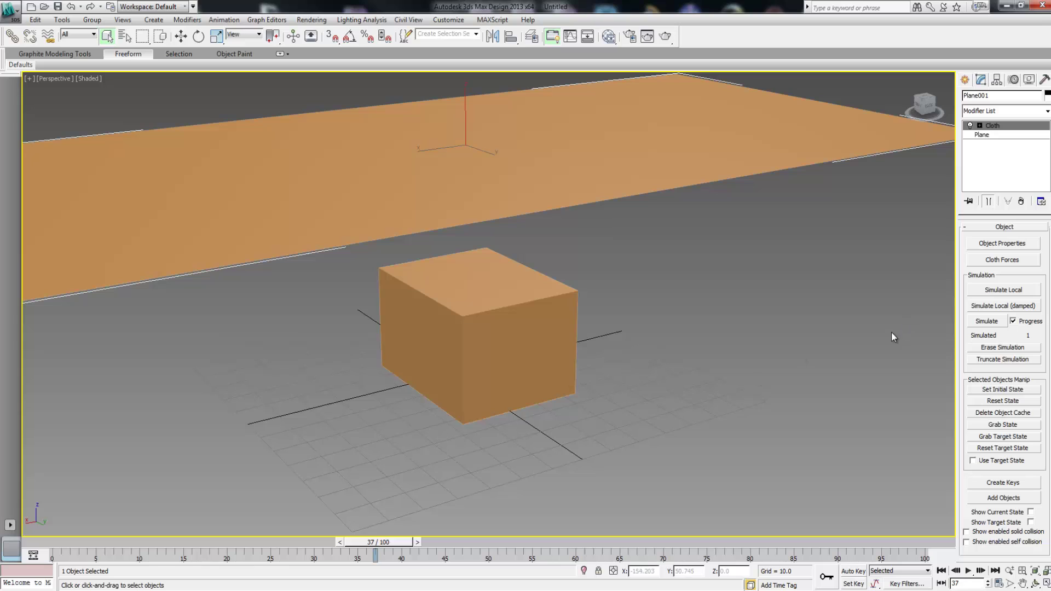
Simulate the cloth up to frame 45, stop it, and scrub back to frame 0 while examining the drape over the box.
{"action": "left_click", "coordinate": [985, 321]}
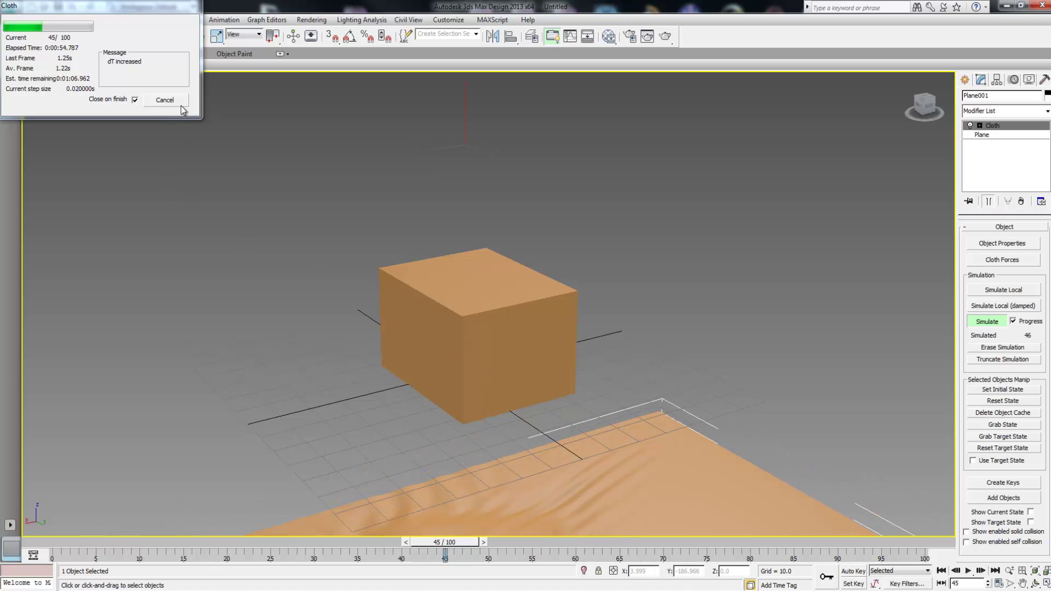
{"action": "left_click", "coordinate": [164, 101]}
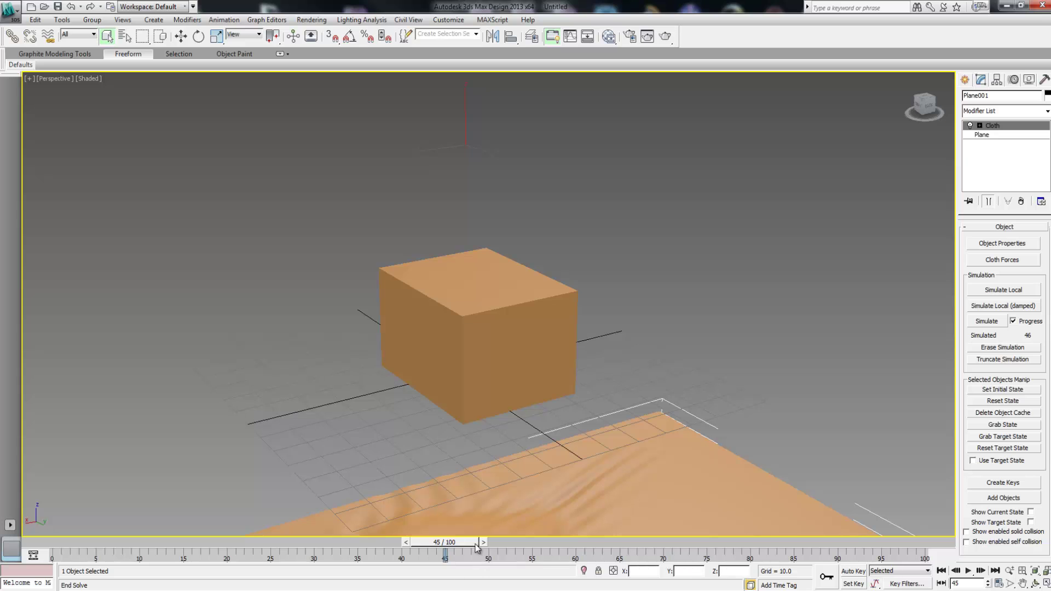
{"action": "left_click_drag", "start_coordinate": [448, 543], "coordinate": [217, 497]}
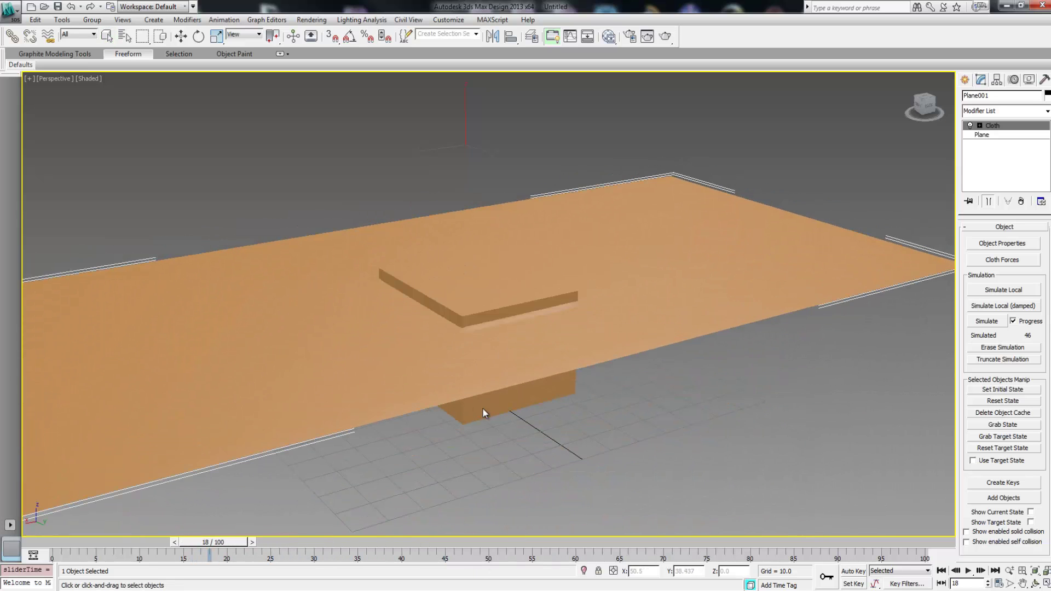
{"action": "key", "text": "q"}
{"action": "left_click", "coordinate": [806, 401]}
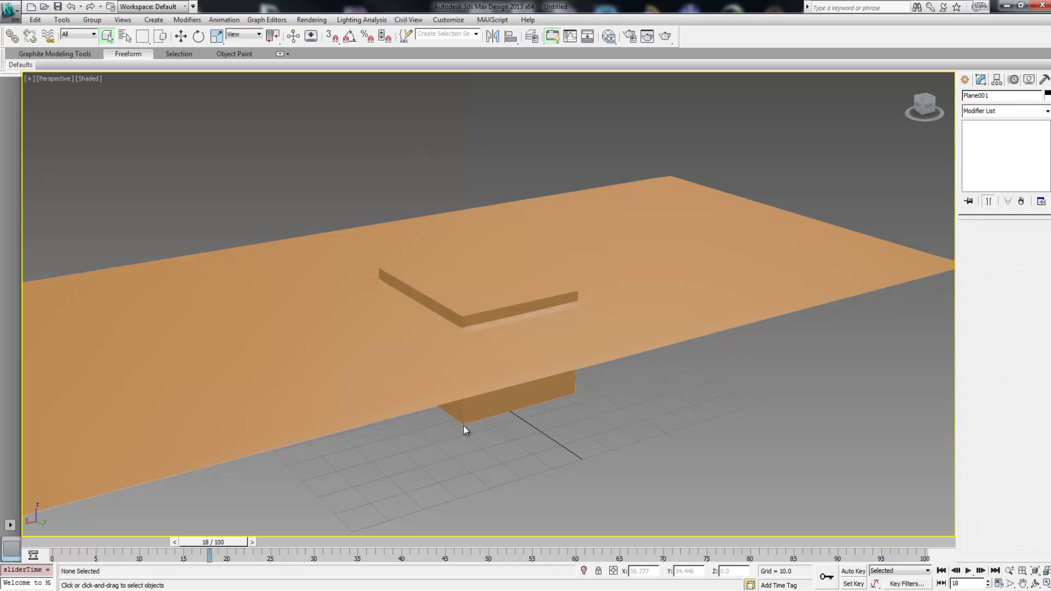
{"action": "scroll", "coordinate": [464, 425], "scroll_direction": "up", "scroll_amount": 6}
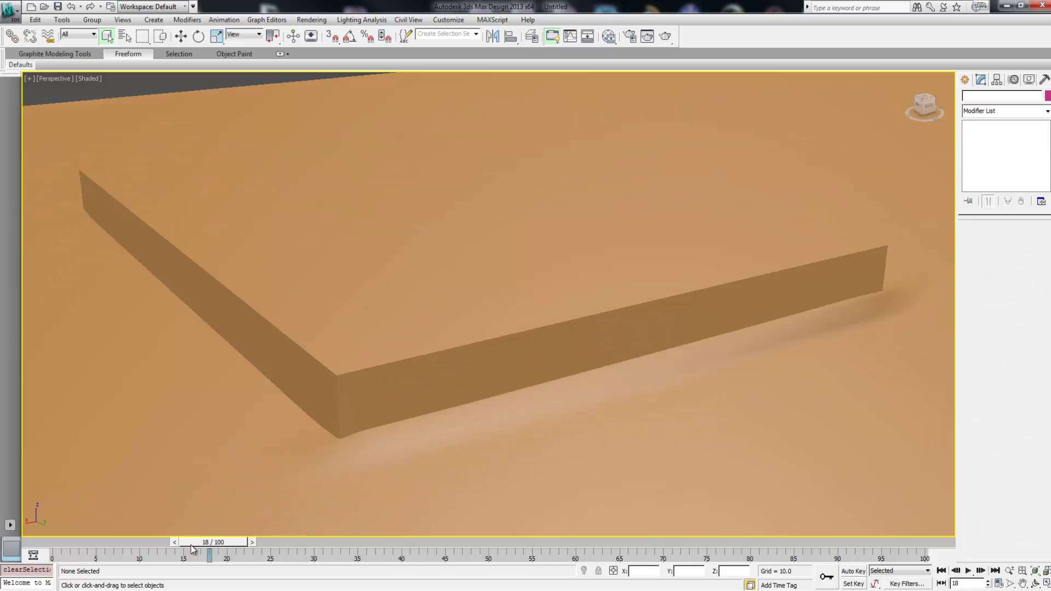
{"action": "left_click_drag", "start_coordinate": [204, 544], "coordinate": [43, 542]}
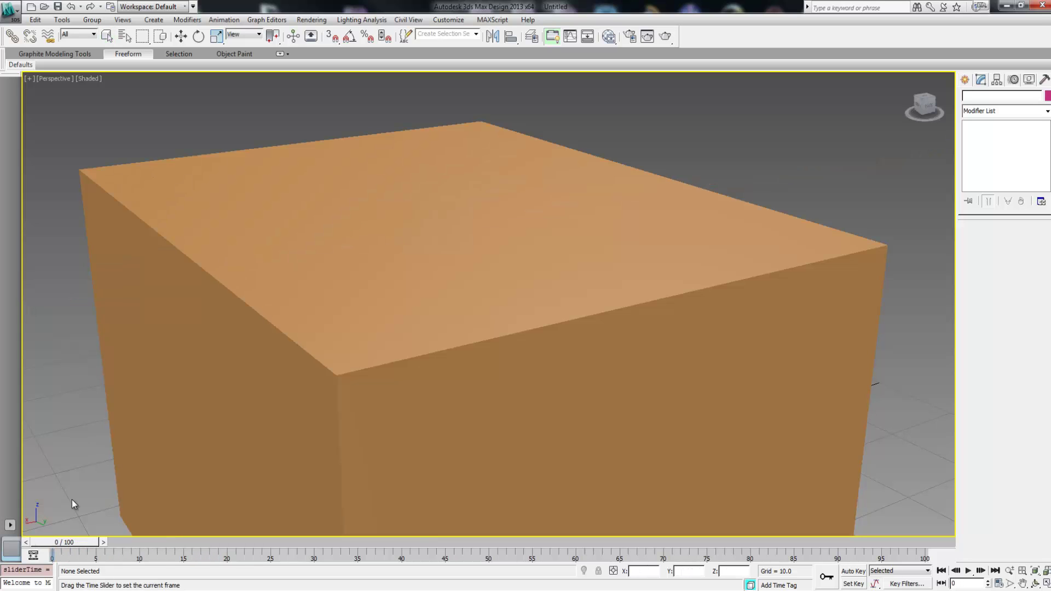
Replace the current scene with the bmw 7.max car scene and bring the whole car into view.
{"action": "left_click", "coordinate": [17, 13]}
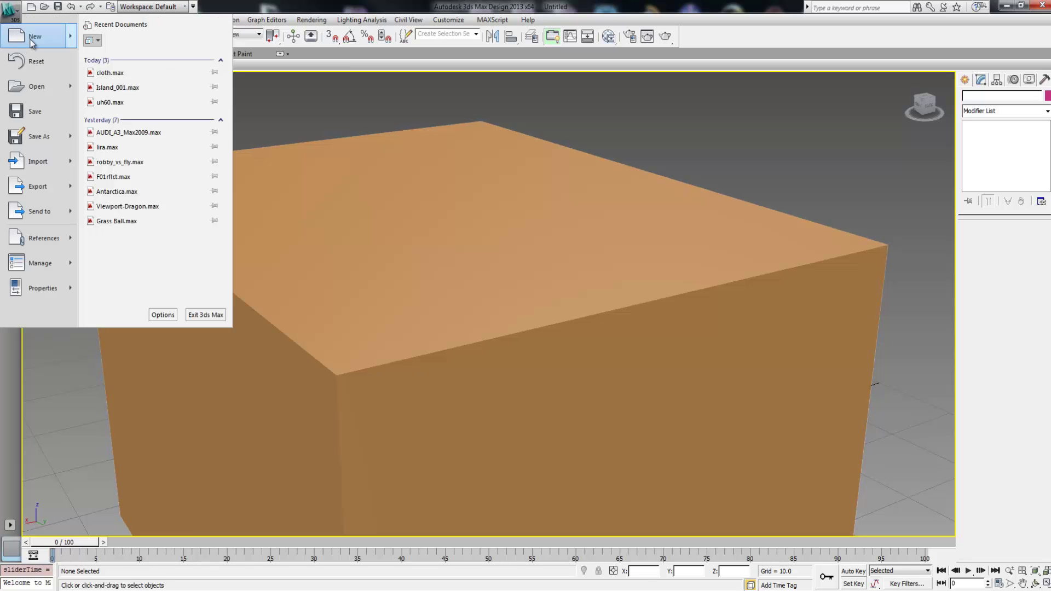
{"action": "left_click", "coordinate": [33, 38]}
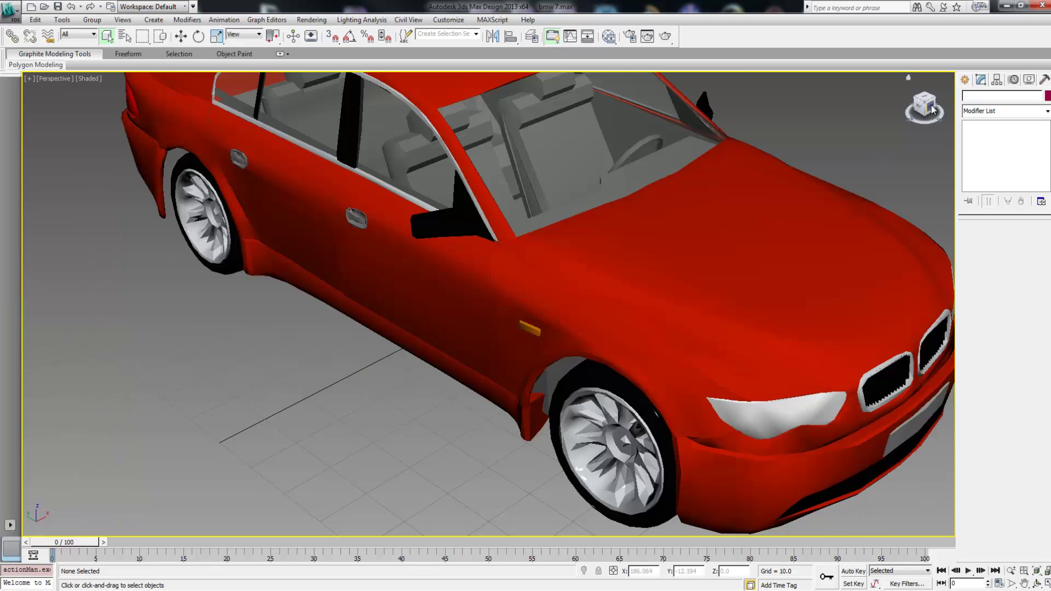
{"action": "left_click_drag", "start_coordinate": [856, 130], "coordinate": [748, 118]}
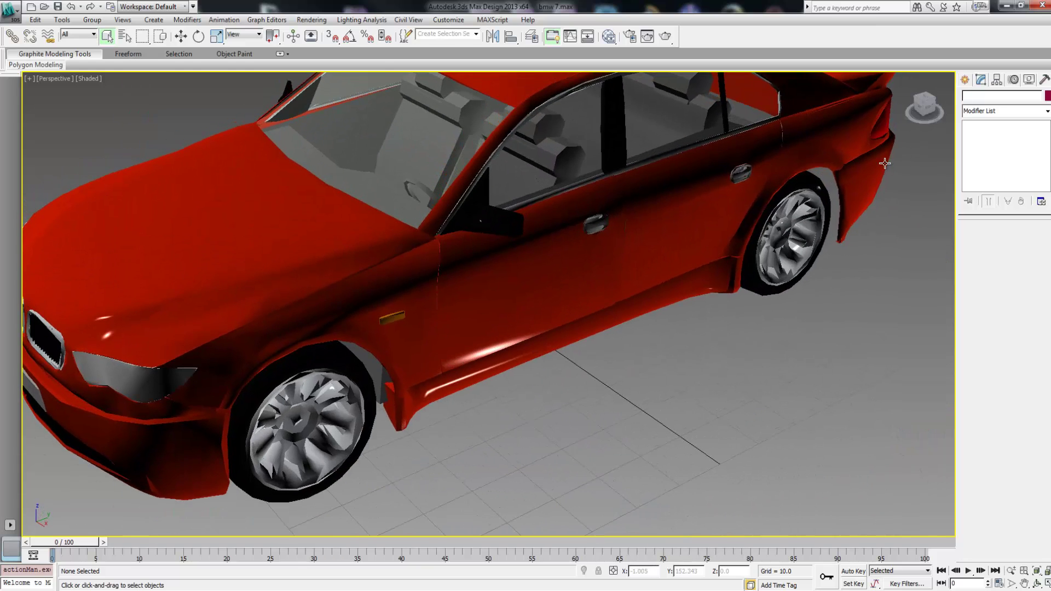
{"action": "scroll", "coordinate": [885, 163], "scroll_direction": "down", "scroll_amount": 5}
{"action": "middle_click_drag", "start_coordinate": [676, 258], "coordinate": [665, 281]}
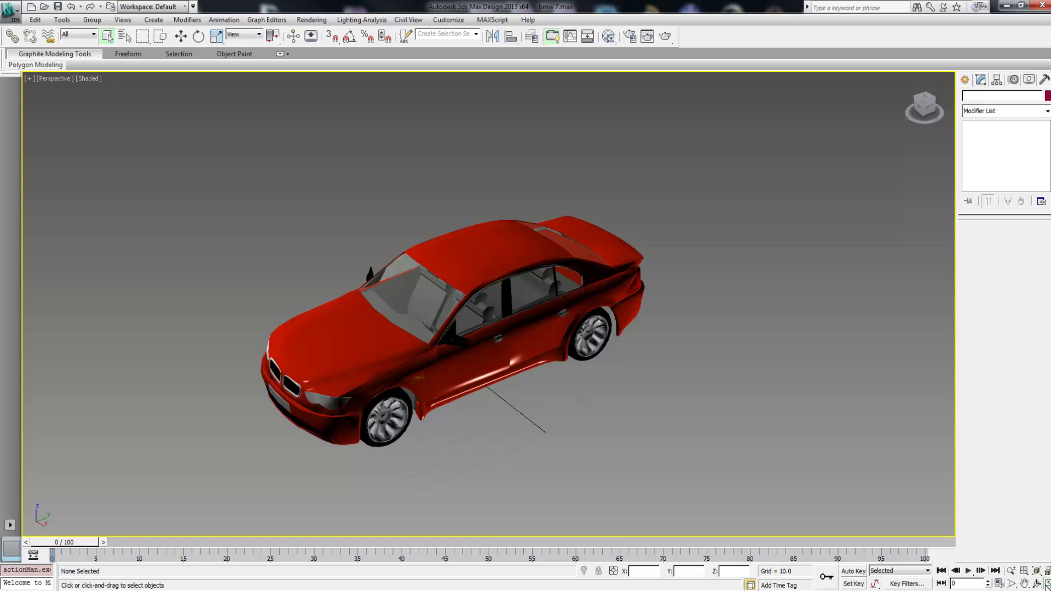
Restore the four-viewport layout and draw a plane about 249 long and 396 wide around the car in the Top viewport, with 100 length and width segments.
{"action": "left_click", "coordinate": [1047, 584]}
{"action": "left_click", "coordinate": [326, 192]}
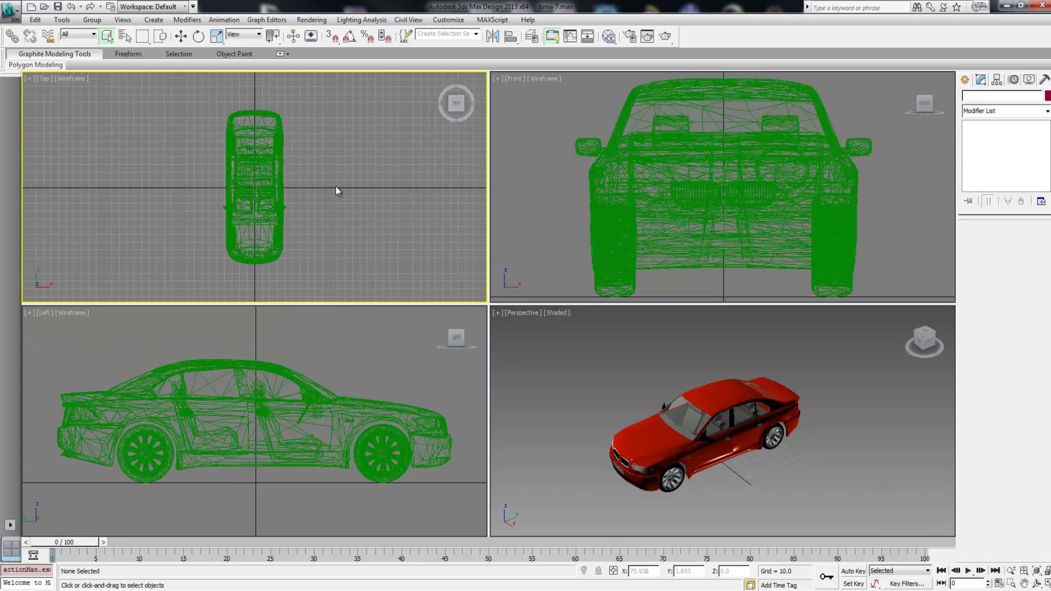
{"action": "left_click", "coordinate": [964, 79]}
{"action": "left_click", "coordinate": [1034, 201]}
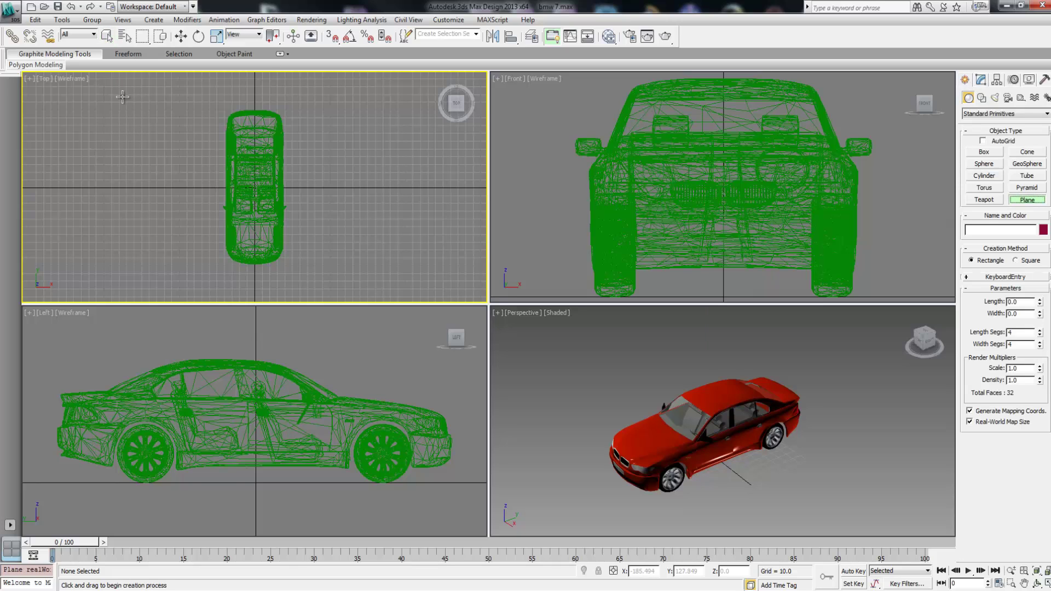
{"action": "left_click_drag", "start_coordinate": [114, 88], "coordinate": [413, 281]}
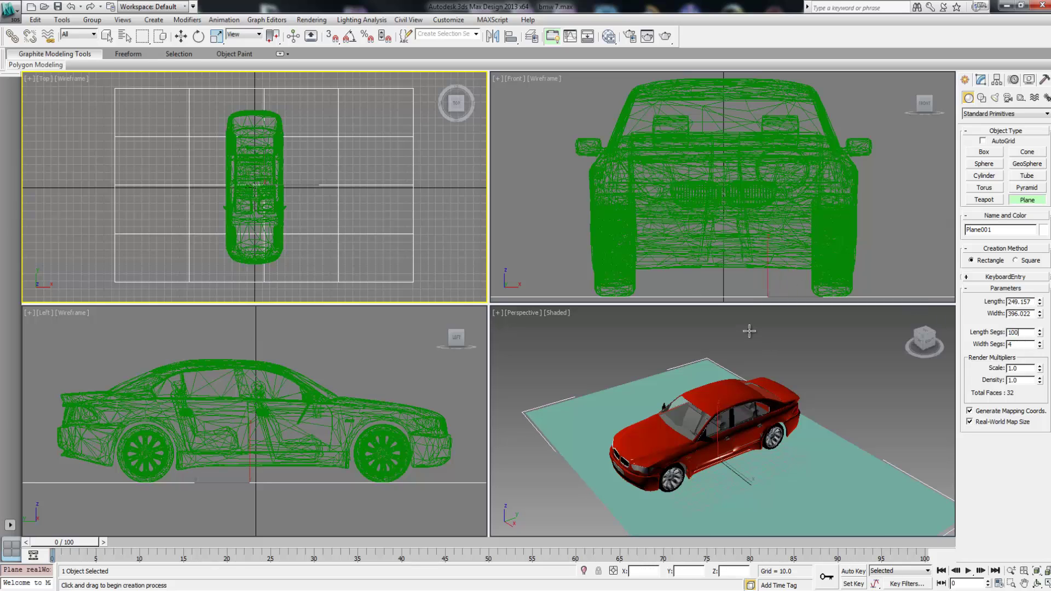
{"action": "left_click", "coordinate": [1015, 345]}
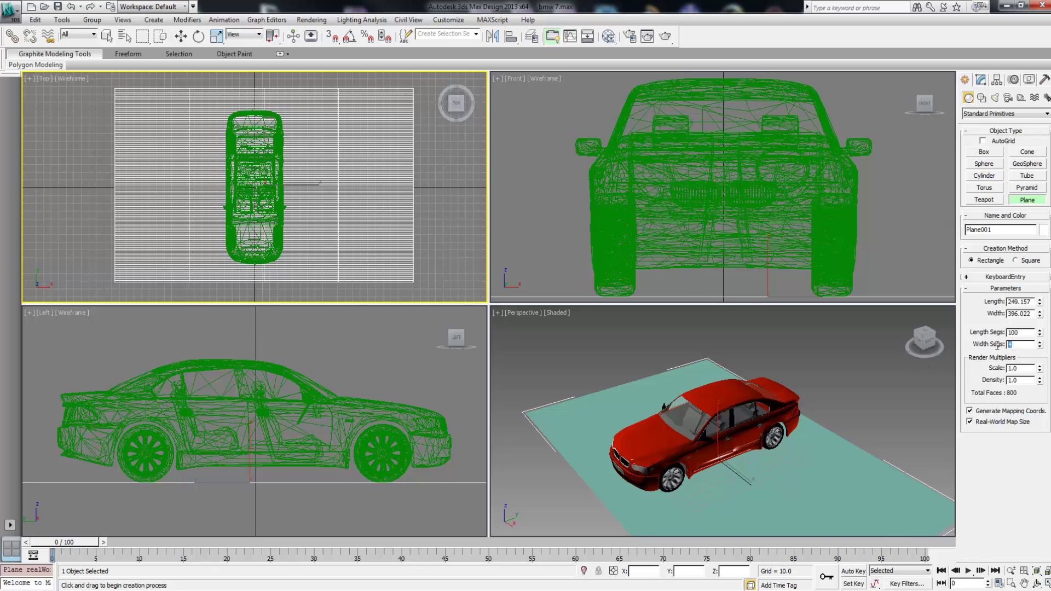
{"action": "key", "text": "Return"}
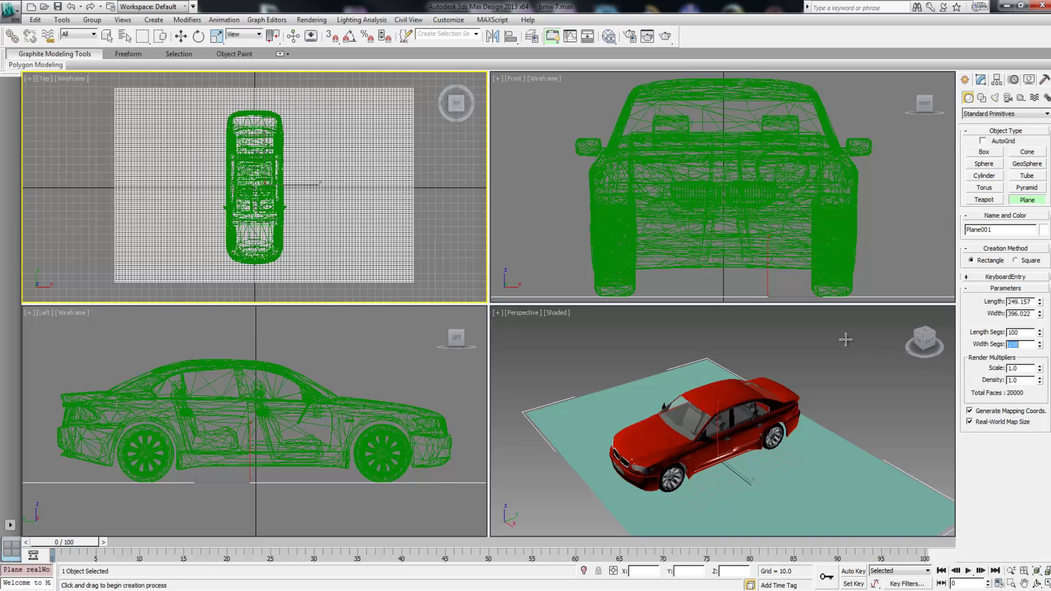
Leave plane creation and move the plane straight up along Z to about 123 units, above the car.
{"action": "right_click", "coordinate": [773, 505]}
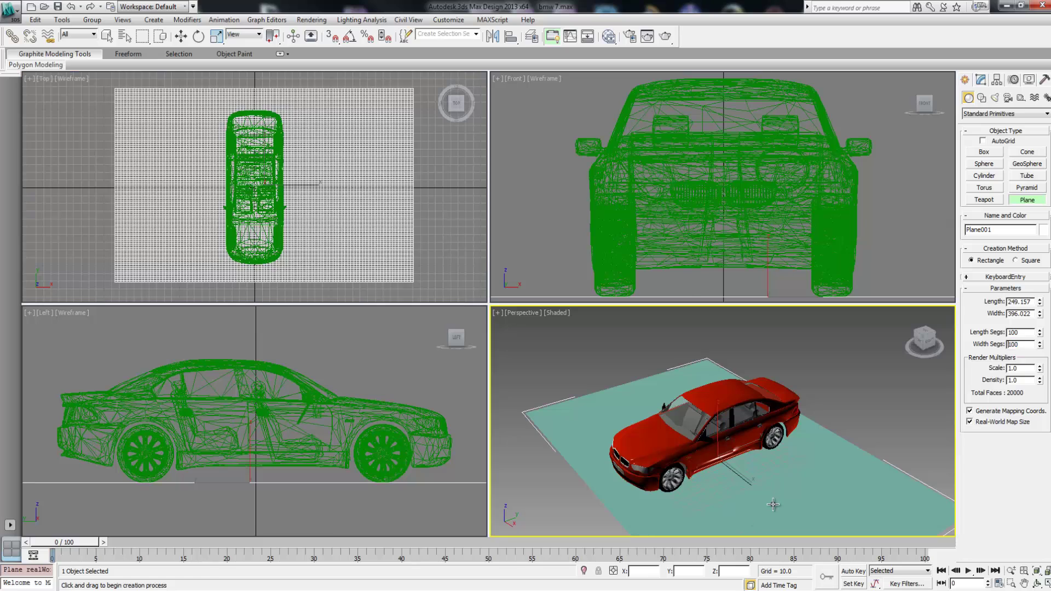
{"action": "right_click", "coordinate": [774, 505]}
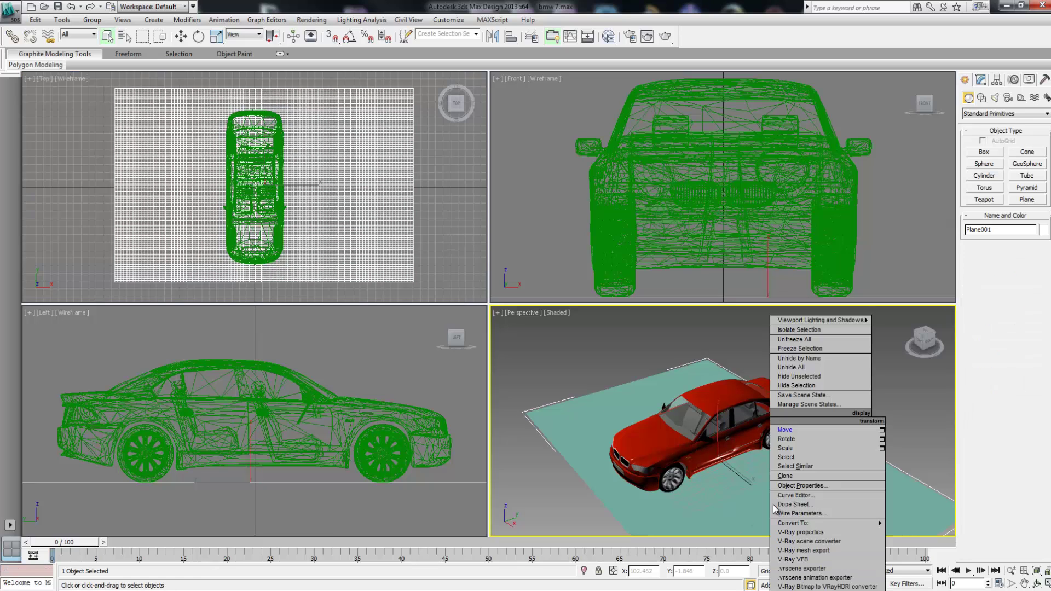
{"action": "left_click", "coordinate": [780, 427]}
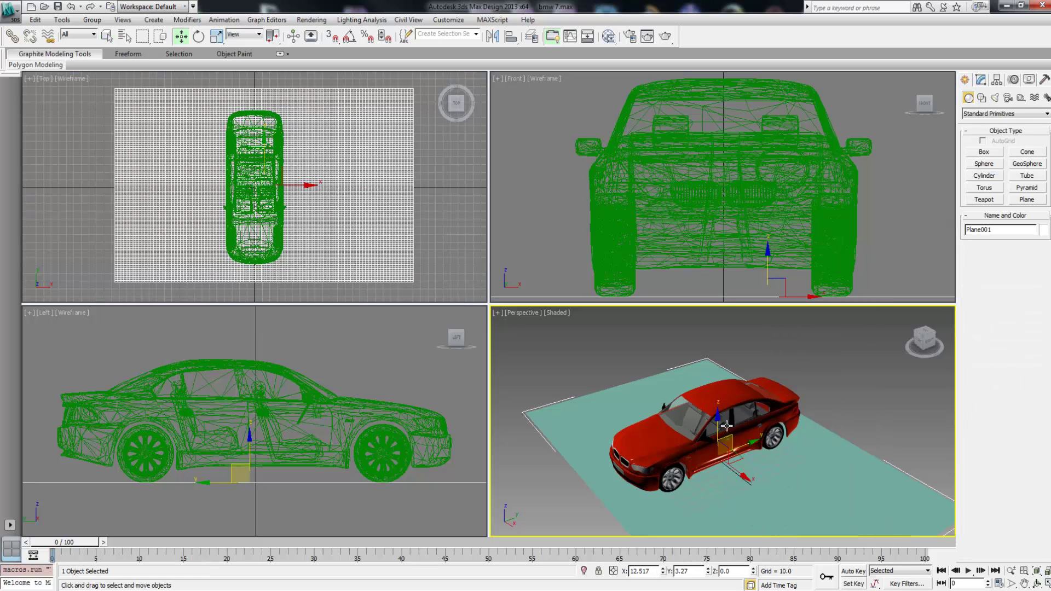
{"action": "left_click_drag", "start_coordinate": [718, 415], "coordinate": [735, 297]}
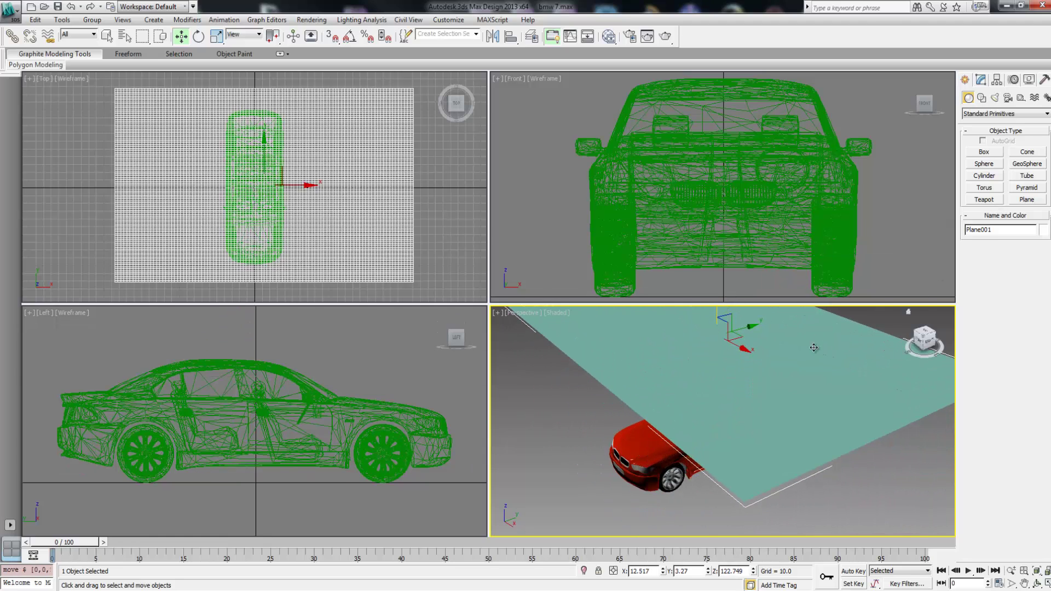
Apply the Cloth modifier to the plane above the car.
{"action": "left_click", "coordinate": [788, 437]}
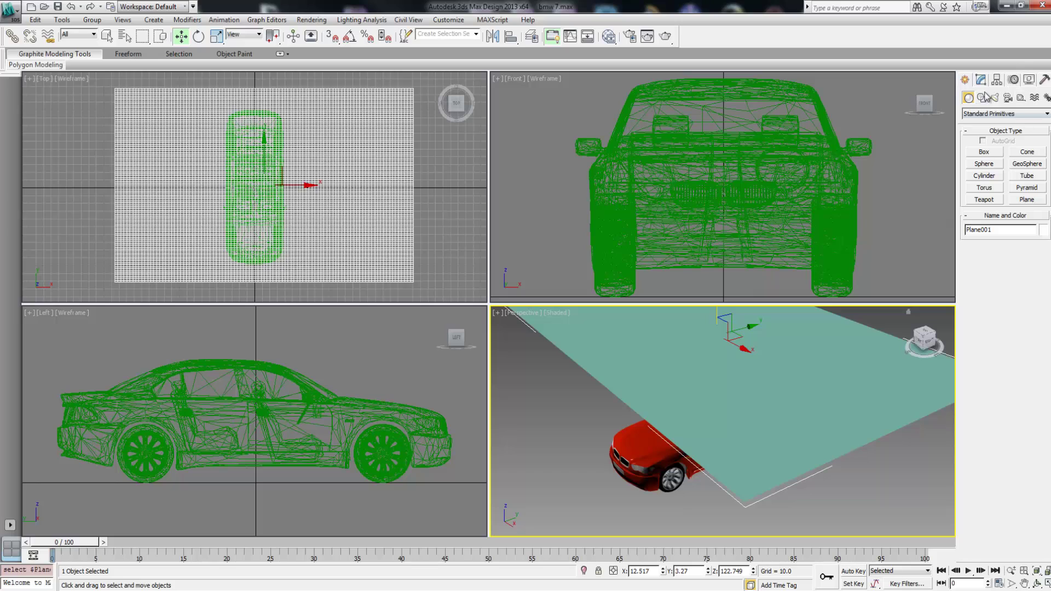
{"action": "left_click", "coordinate": [981, 80]}
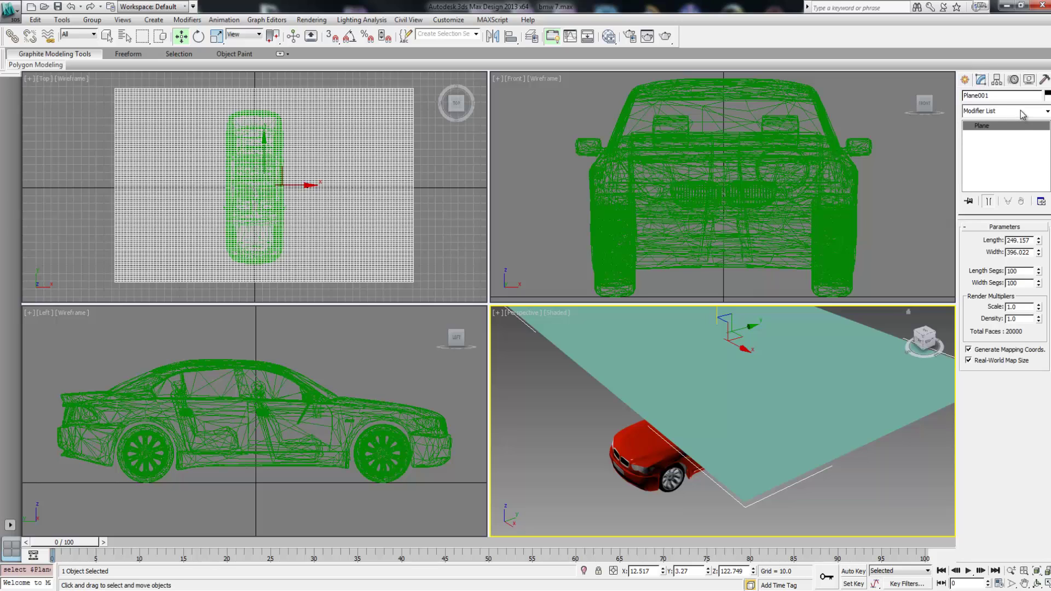
{"action": "left_click", "coordinate": [1022, 112]}
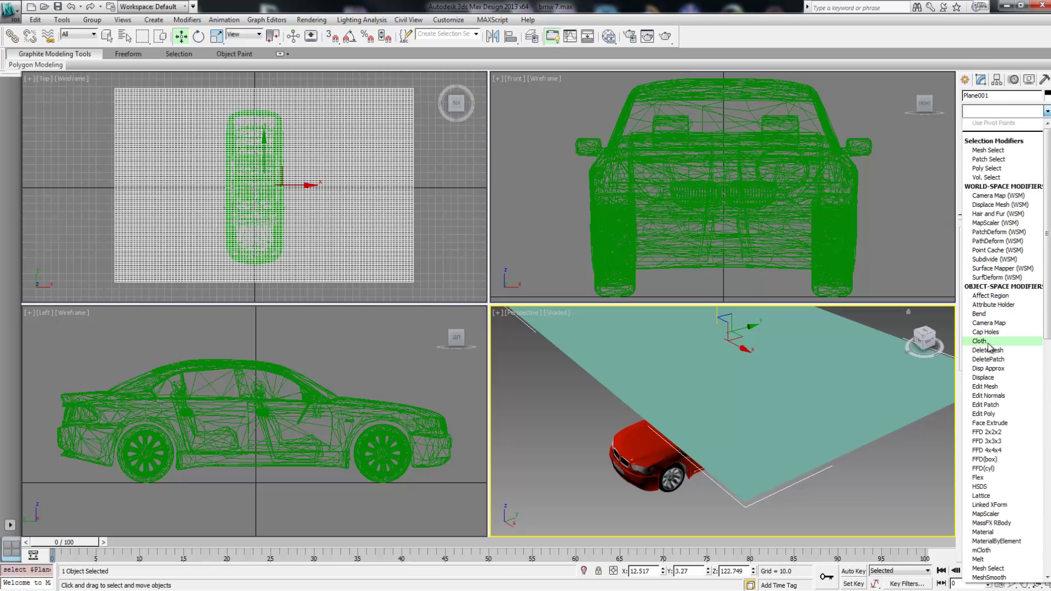
{"action": "left_click", "coordinate": [980, 341]}
Open the Cloth modifier's object properties and add the bmw7 object to the simulation.
{"action": "left_click", "coordinate": [991, 245]}
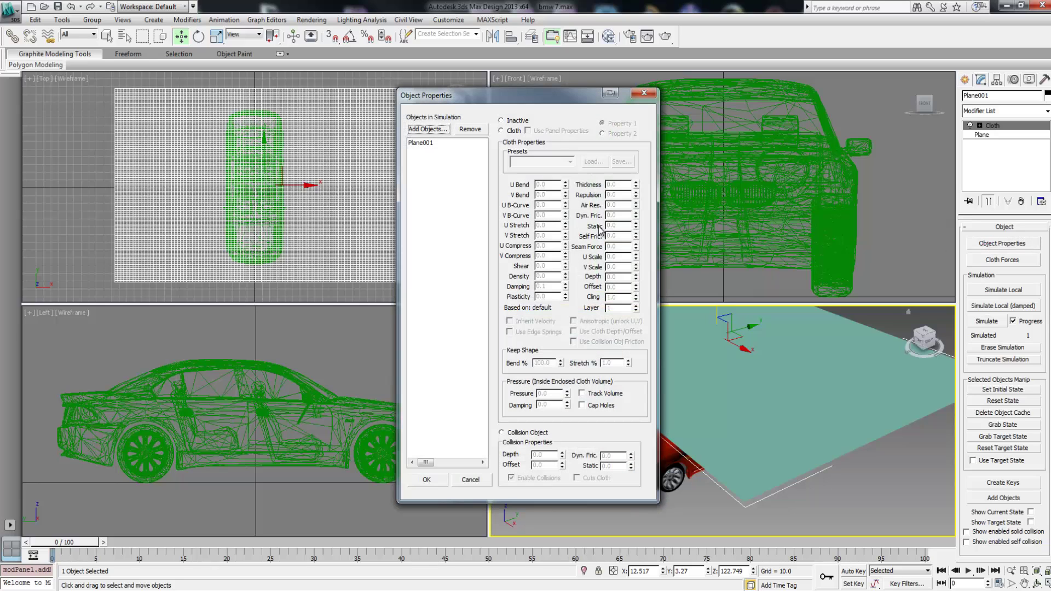
{"action": "left_click_drag", "start_coordinate": [470, 97], "coordinate": [398, 101]}
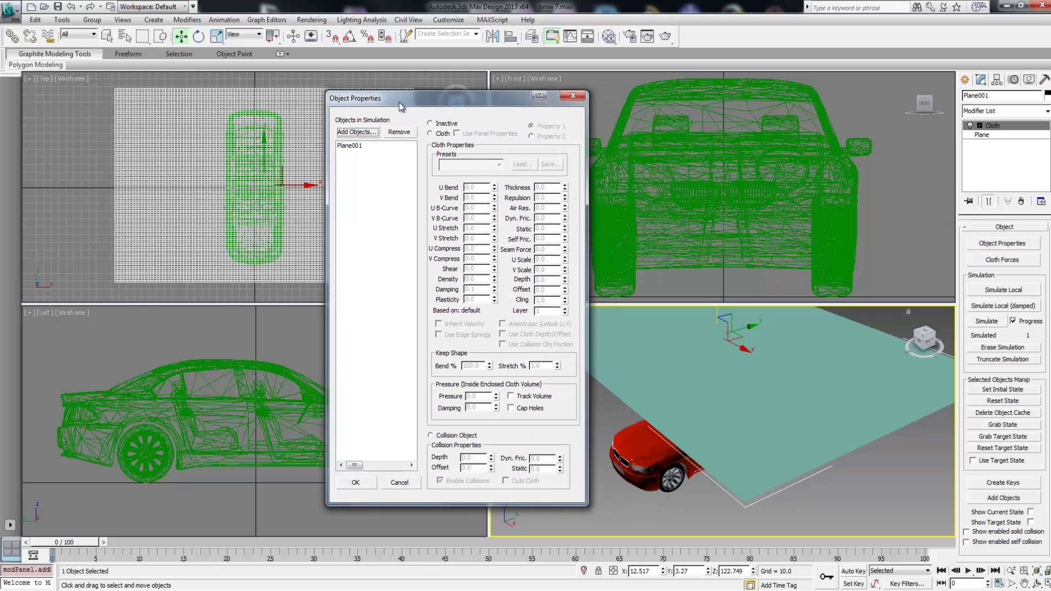
{"action": "left_click", "coordinate": [357, 132]}
{"action": "left_click", "coordinate": [154, 169]}
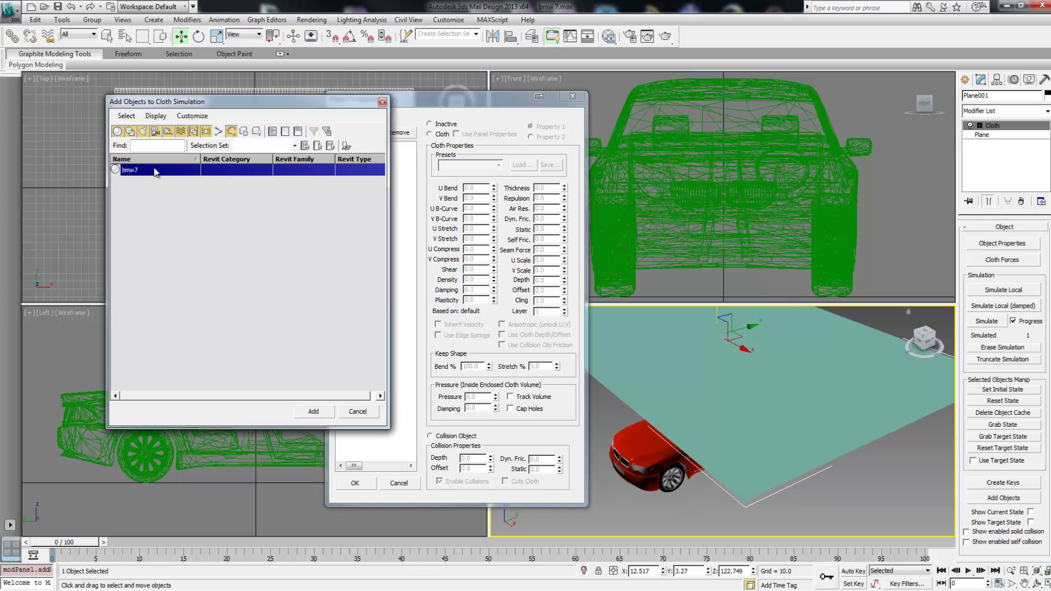
{"action": "left_click", "coordinate": [315, 412]}
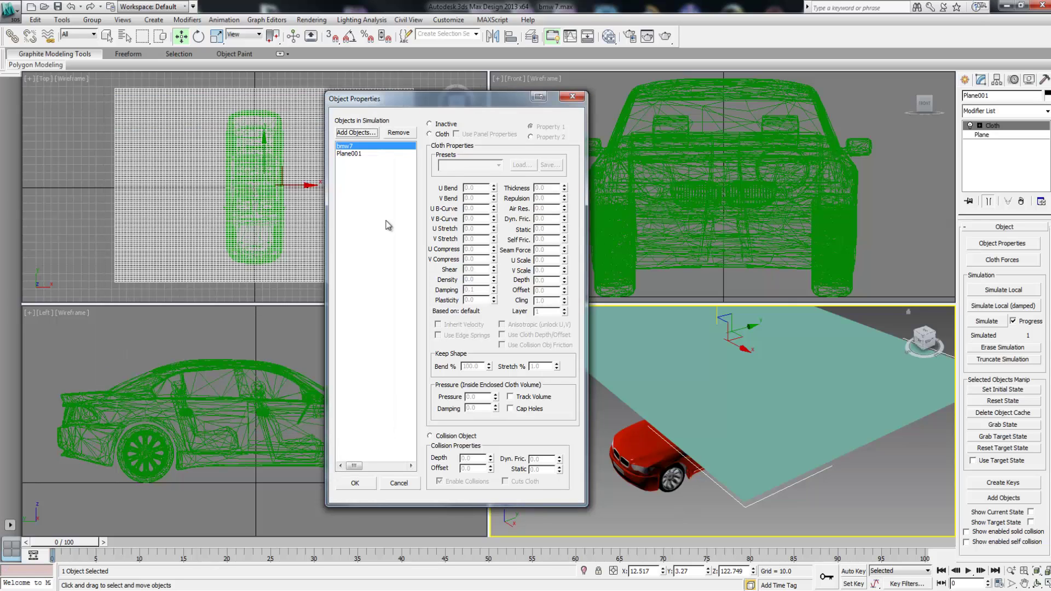
Make Plane001 a cloth with the Silk preset, set bmw7 as a collision object, and accept the properties.
{"action": "left_click", "coordinate": [351, 154]}
{"action": "left_click", "coordinate": [430, 134]}
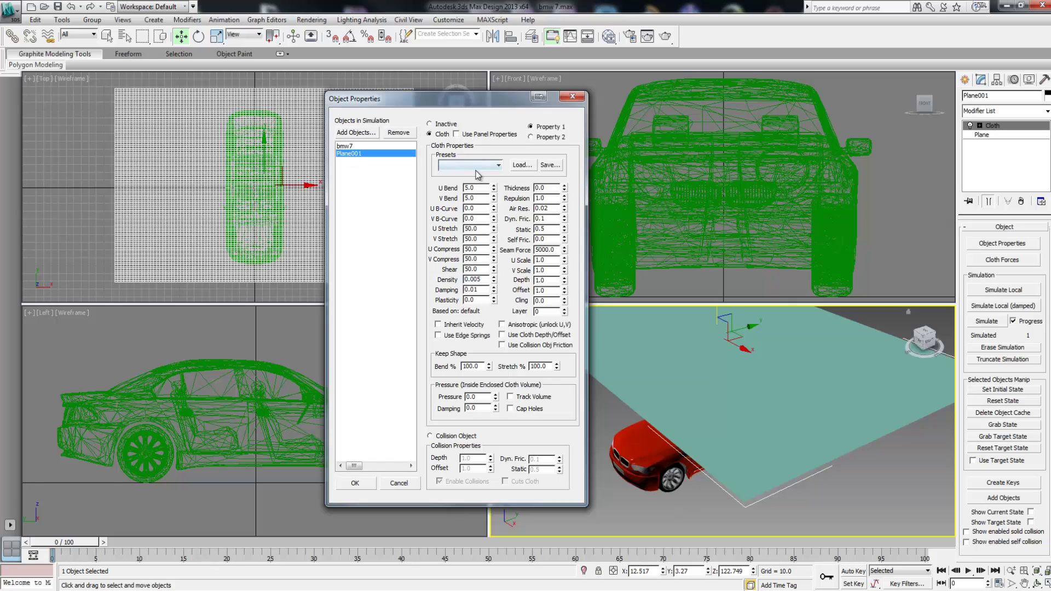
{"action": "left_click", "coordinate": [471, 165]}
{"action": "left_click", "coordinate": [458, 251]}
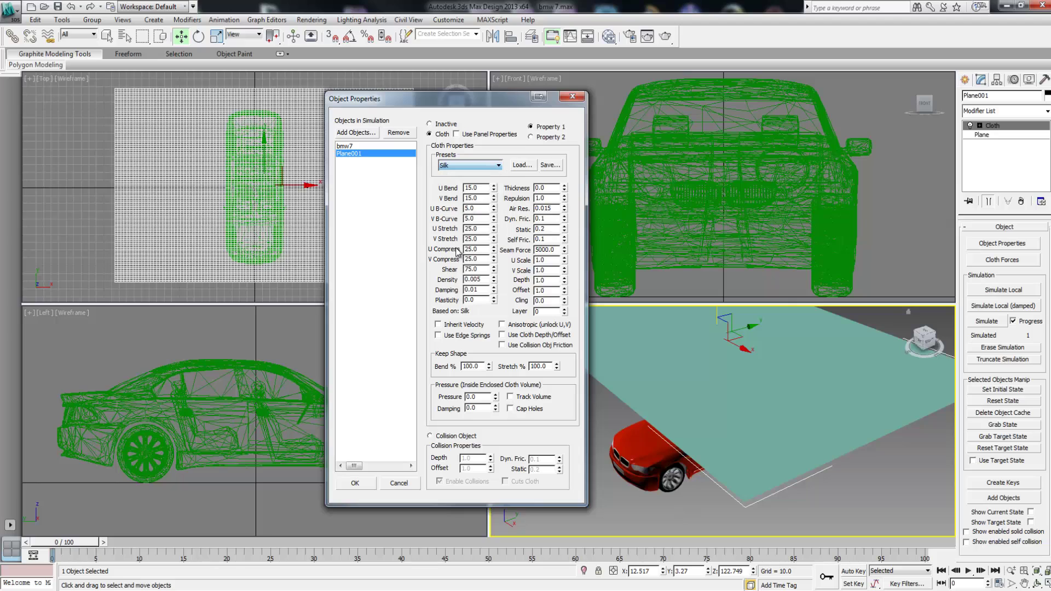
{"action": "left_click", "coordinate": [345, 147]}
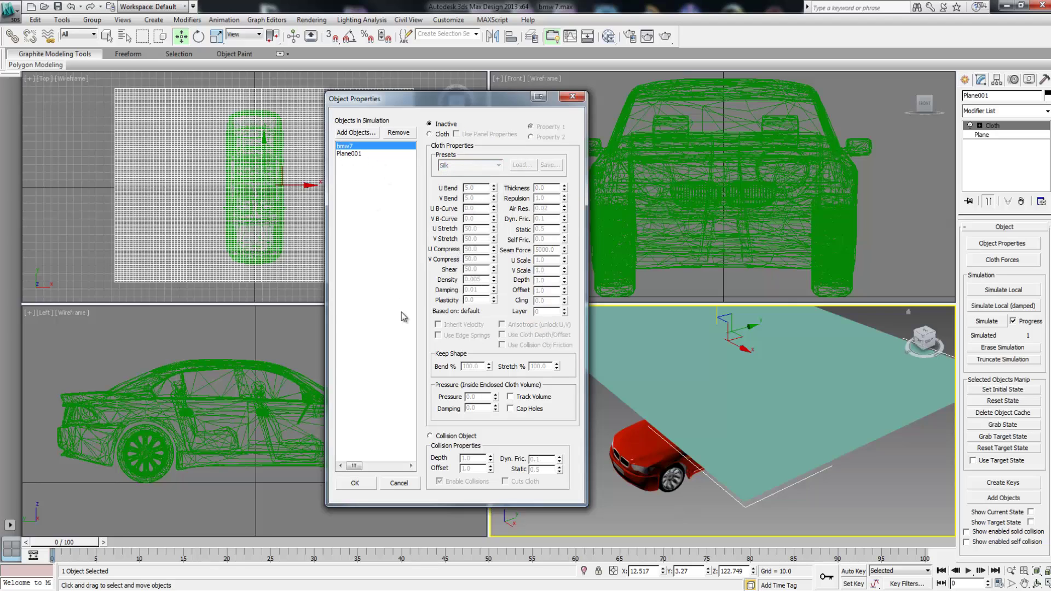
{"action": "left_click", "coordinate": [430, 437]}
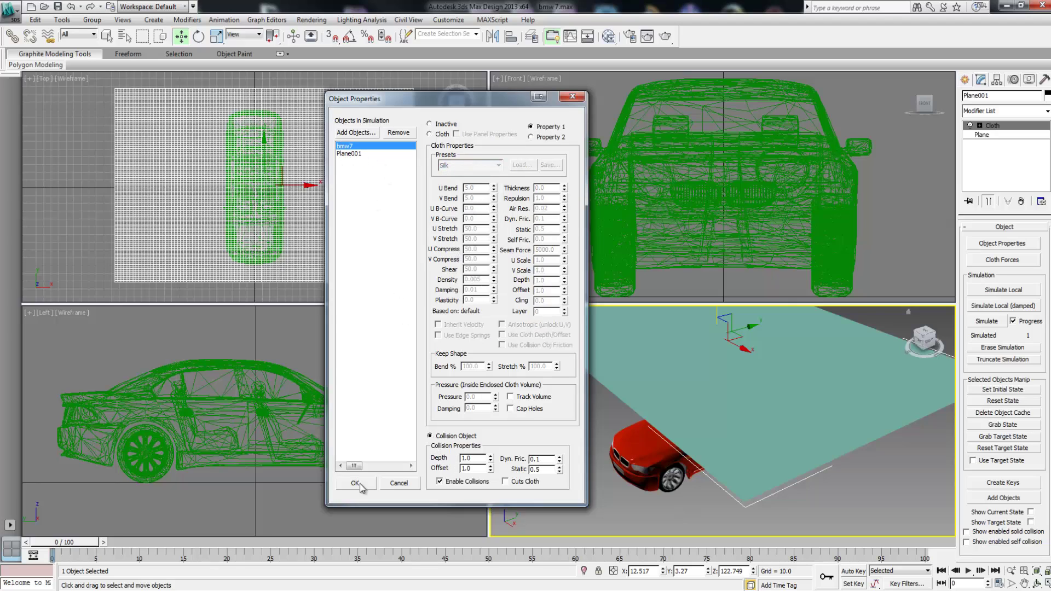
{"action": "left_click", "coordinate": [354, 484]}
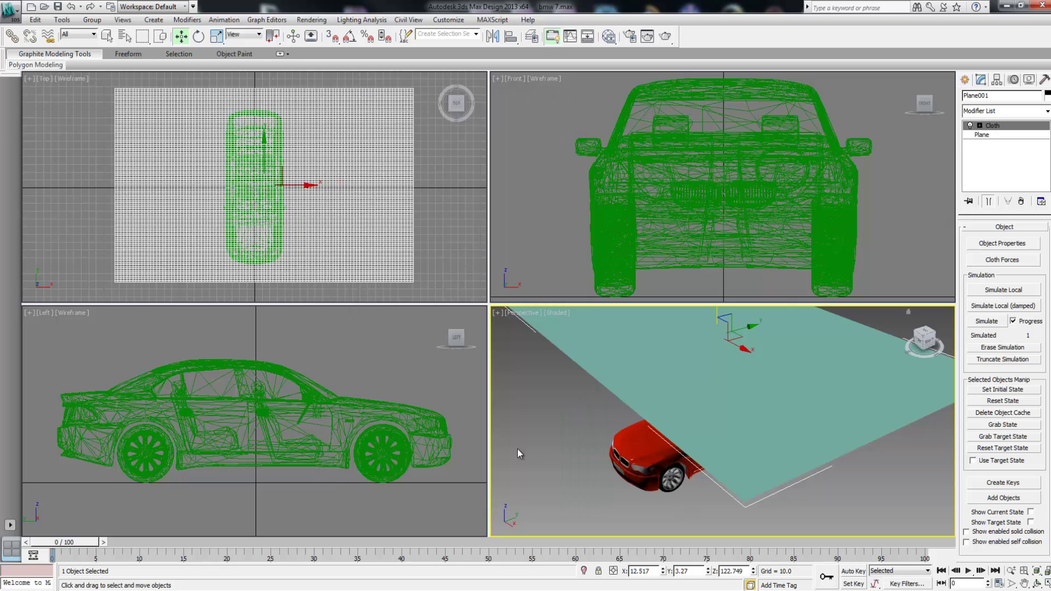
Maximize the Perspective viewport with the whole car in view, run the cloth simulation, and stop it at frame 68.
{"action": "left_click", "coordinate": [1046, 583]}
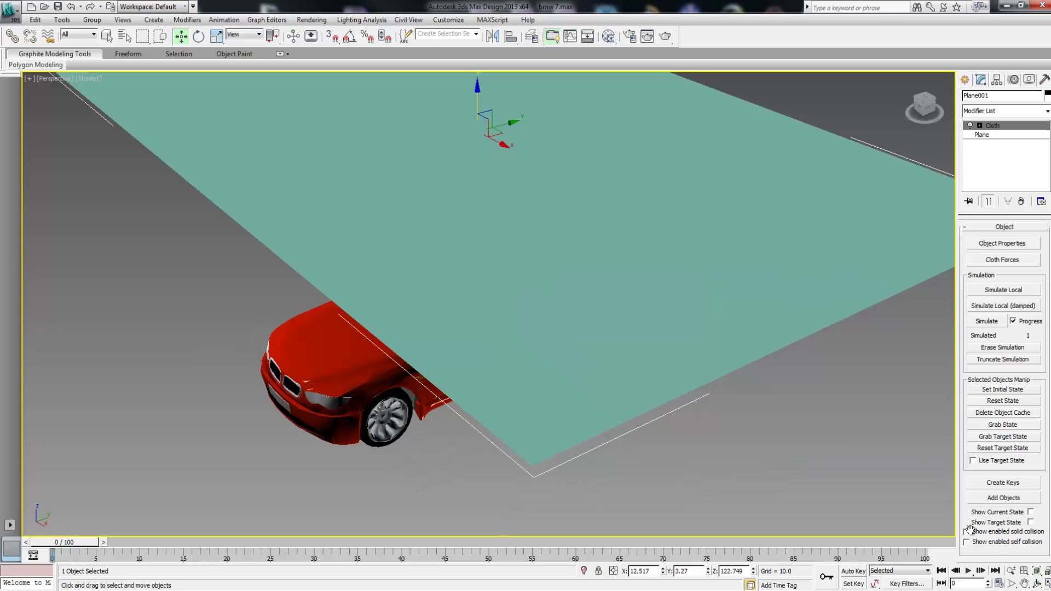
{"action": "left_click", "coordinate": [929, 104]}
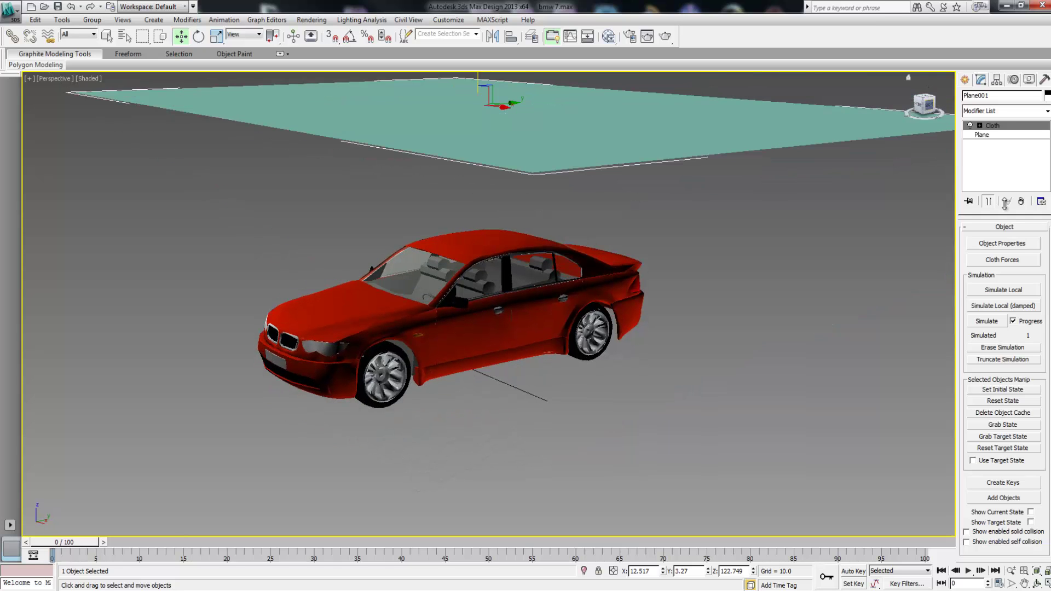
{"action": "left_click", "coordinate": [987, 321]}
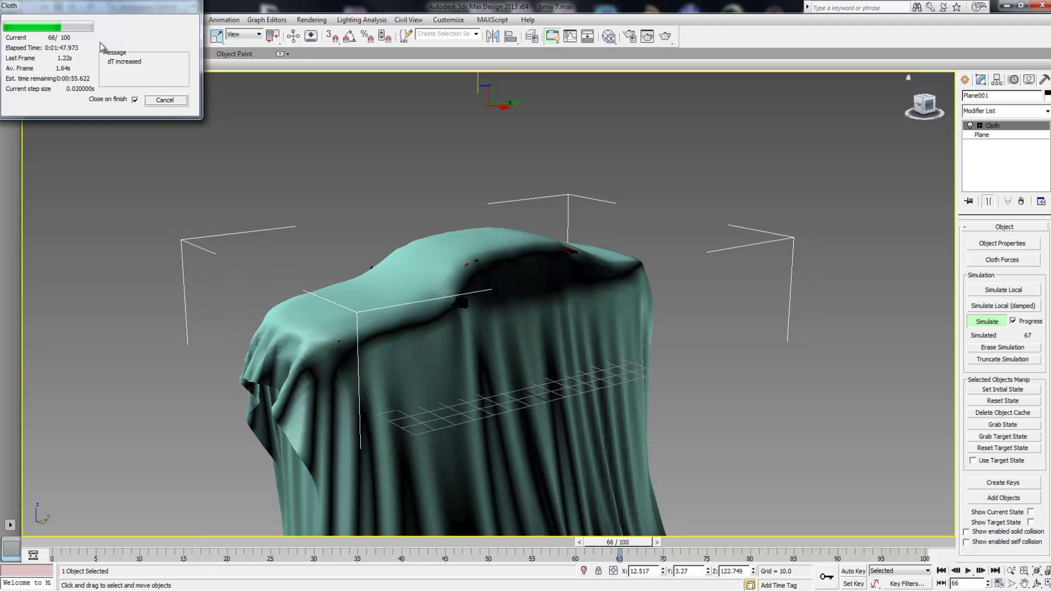
{"action": "left_click", "coordinate": [164, 100]}
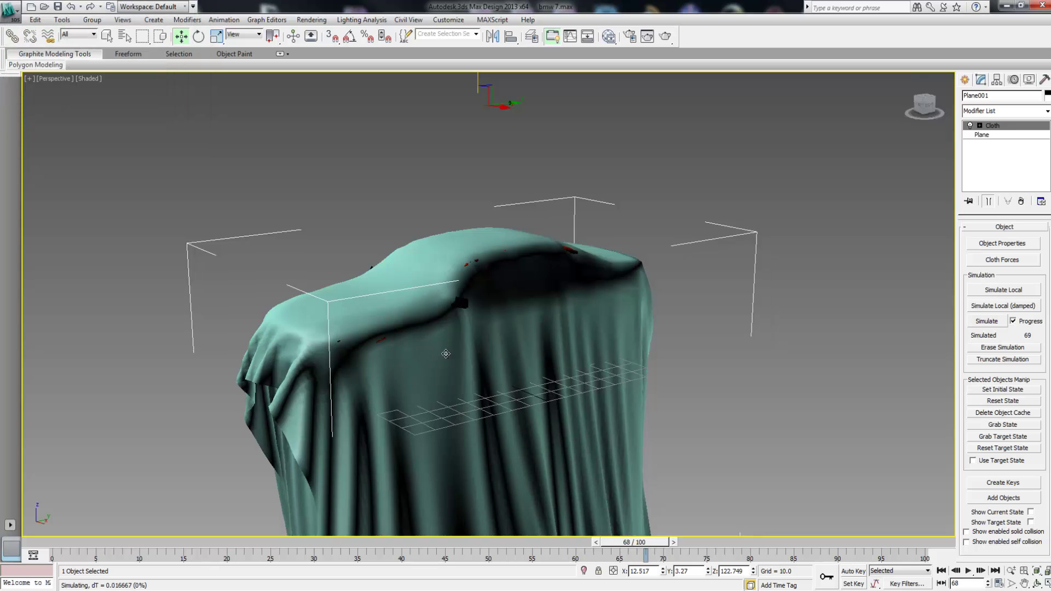
Scrub through the simulated frames back to frame 19, examining from several angles how the cloth falls over the car.
{"action": "left_click_drag", "start_coordinate": [640, 545], "coordinate": [706, 472]}
{"action": "key", "text": "w"}
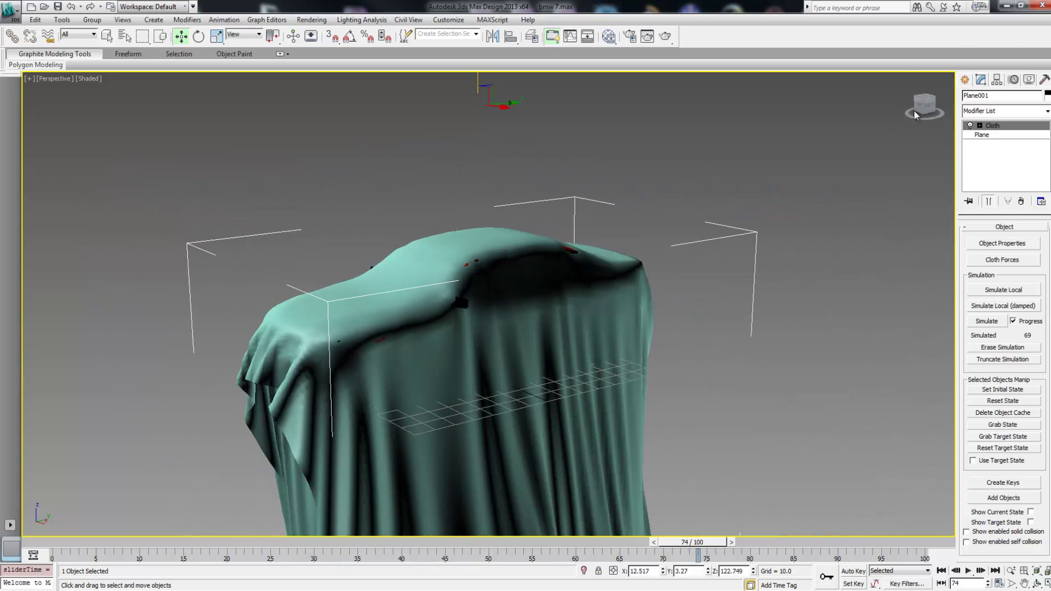
{"action": "middle_click_drag", "start_coordinate": [60, 94], "coordinate": [158, 104], "text": "alt"}
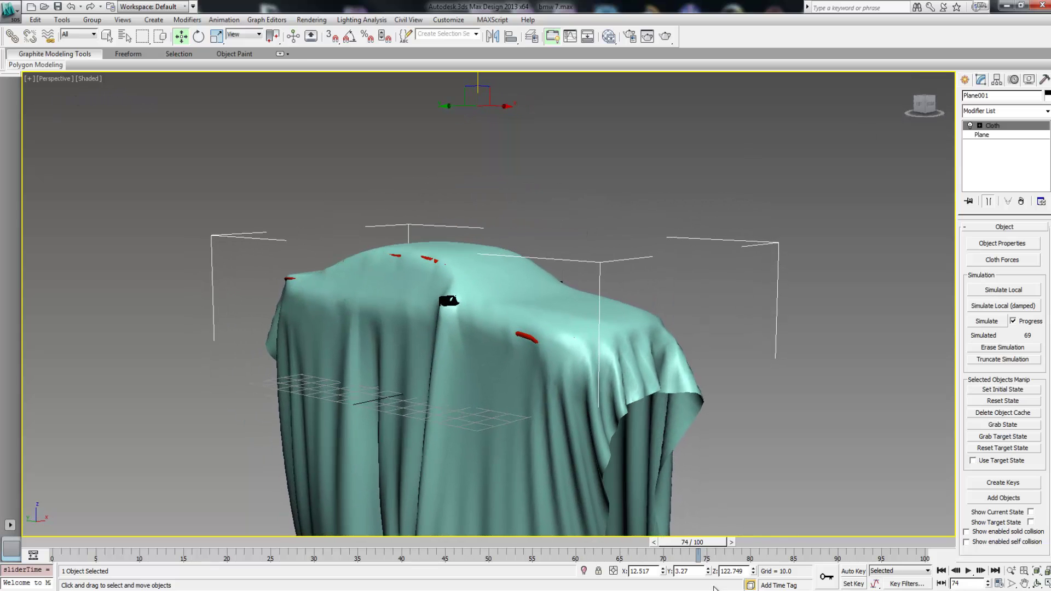
{"action": "left_click_drag", "start_coordinate": [704, 542], "coordinate": [236, 489]}
{"action": "key", "text": "w"}
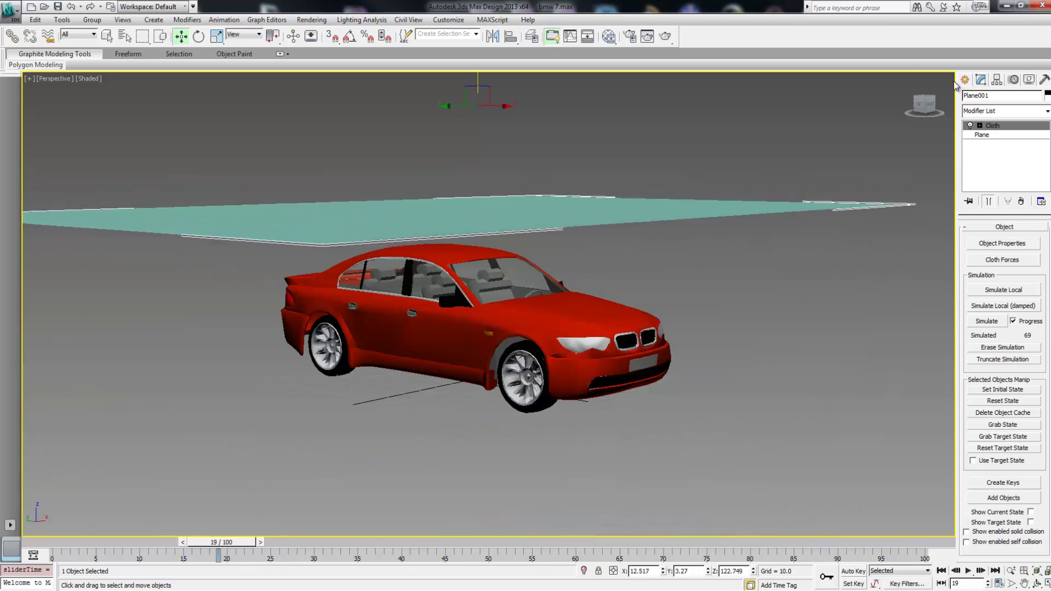
{"action": "left_click_drag", "start_coordinate": [922, 115], "coordinate": [853, 136]}
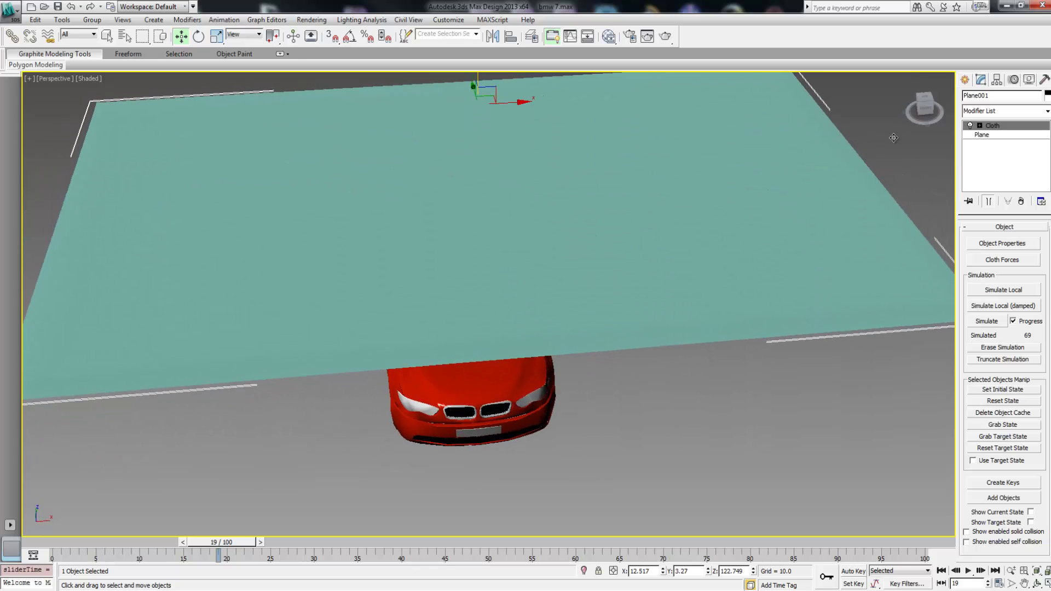
{"action": "left_click_drag", "start_coordinate": [925, 112], "coordinate": [857, 92]}
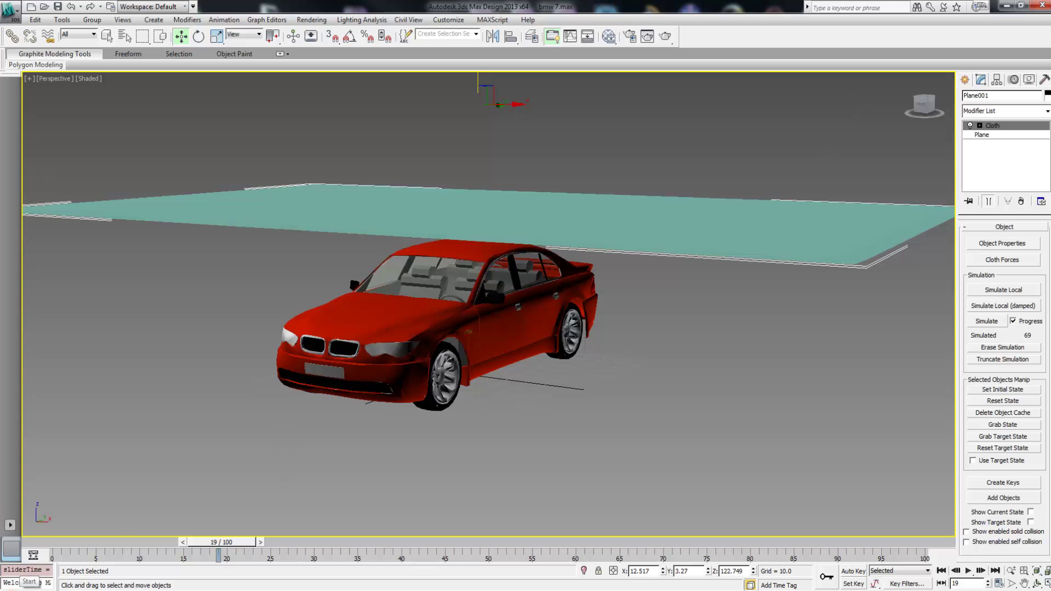
Switch to Windows Explorer, open the video named 13 from the Desktop, play the rendered cloth animation, and pause it at 00:01.
{"action": "left_click", "coordinate": [30, 587]}
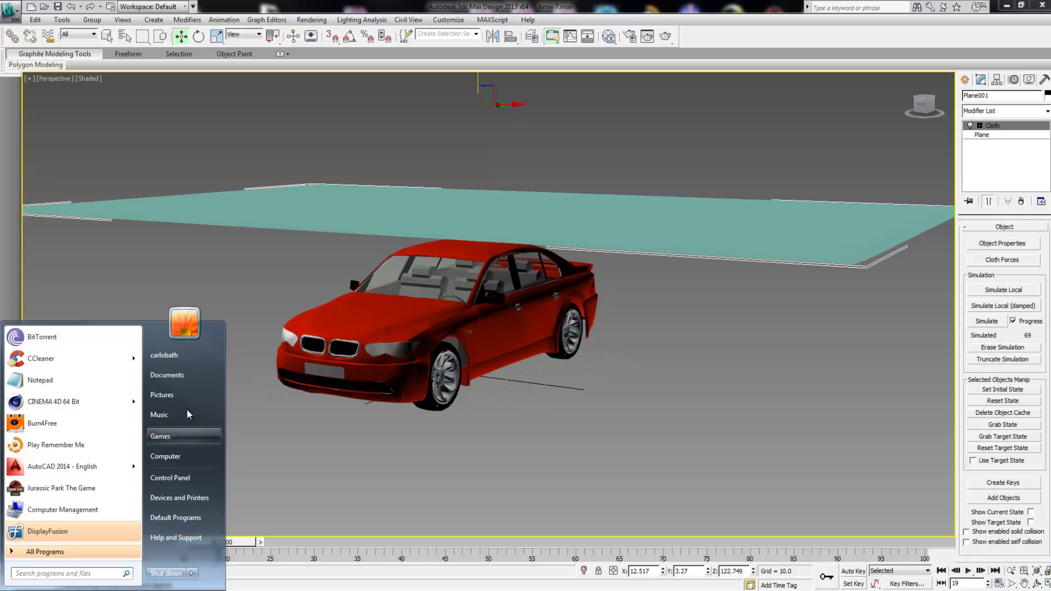
{"action": "left_click", "coordinate": [177, 463]}
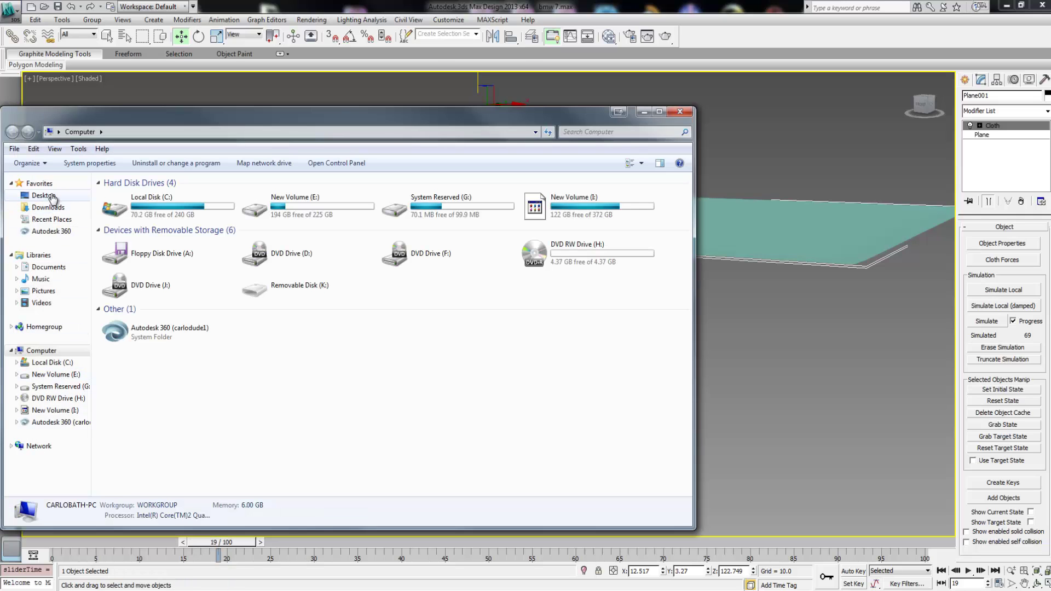
{"action": "left_click", "coordinate": [47, 197]}
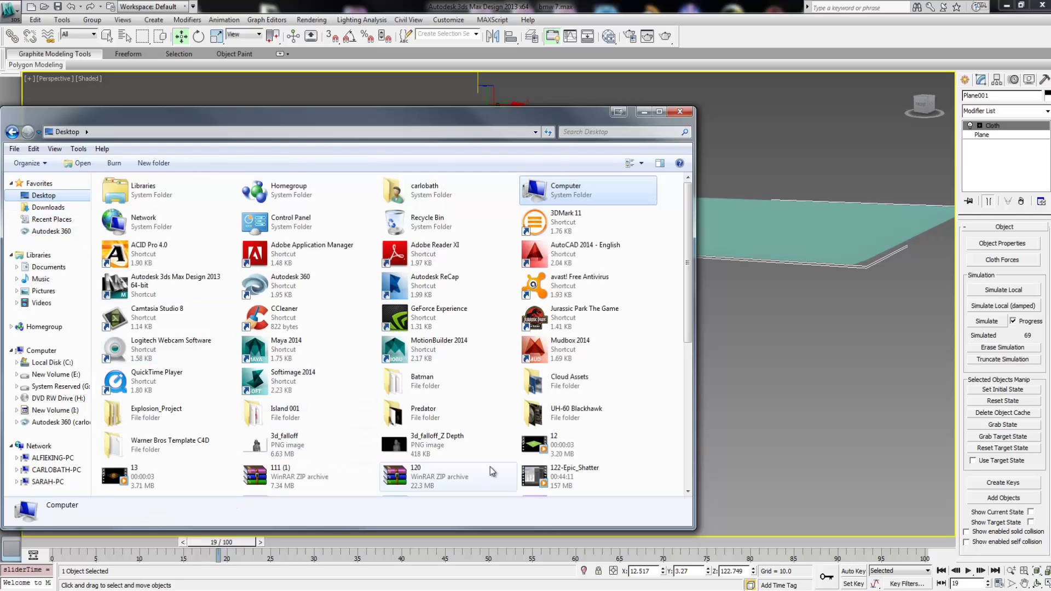
{"action": "left_click", "coordinate": [112, 476]}
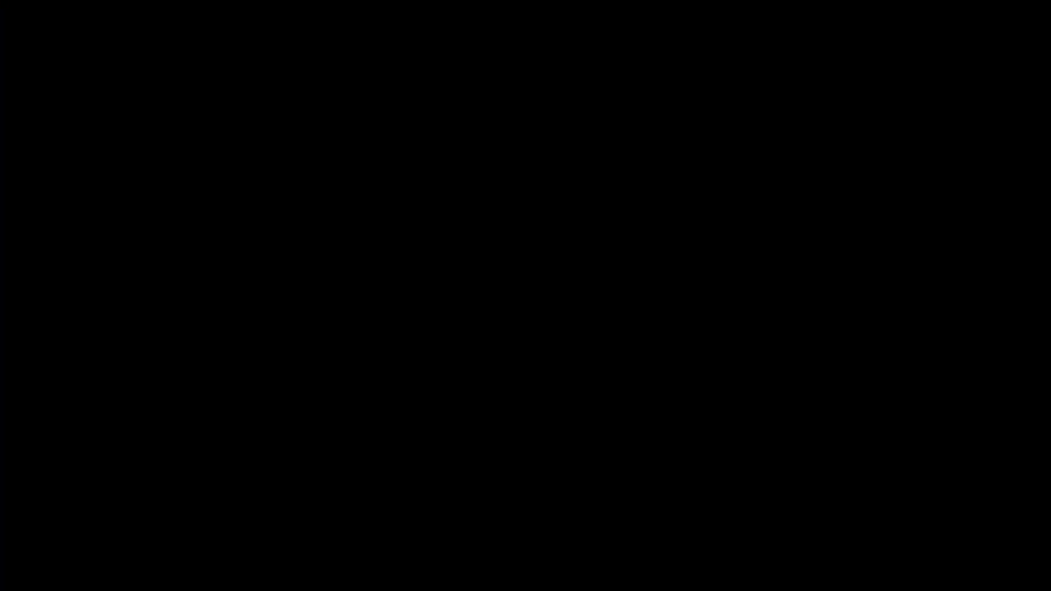
{"action": "left_click", "coordinate": [527, 572]}
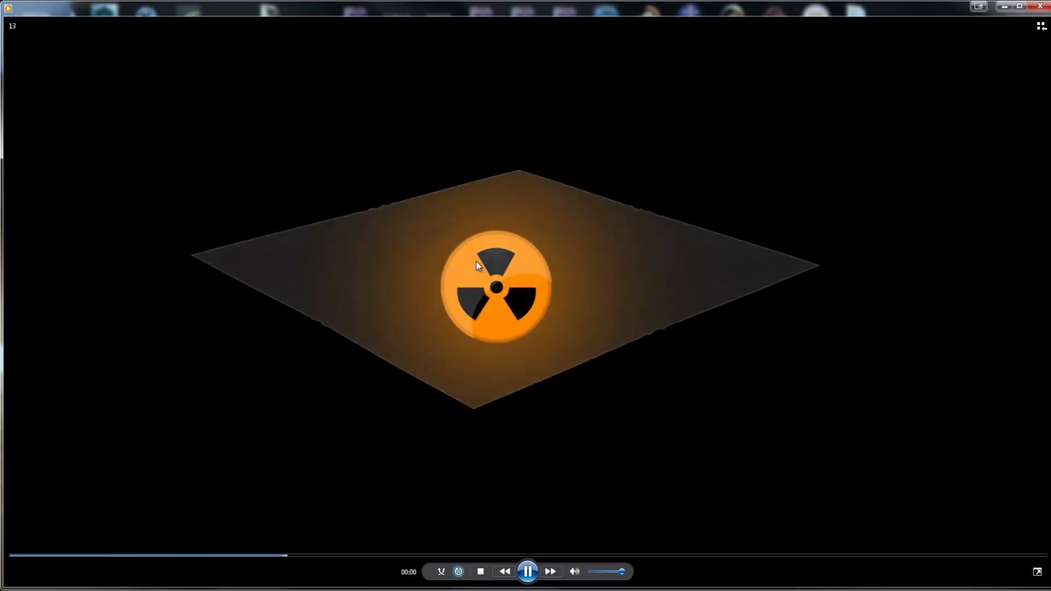
{"action": "left_click", "coordinate": [527, 576]}
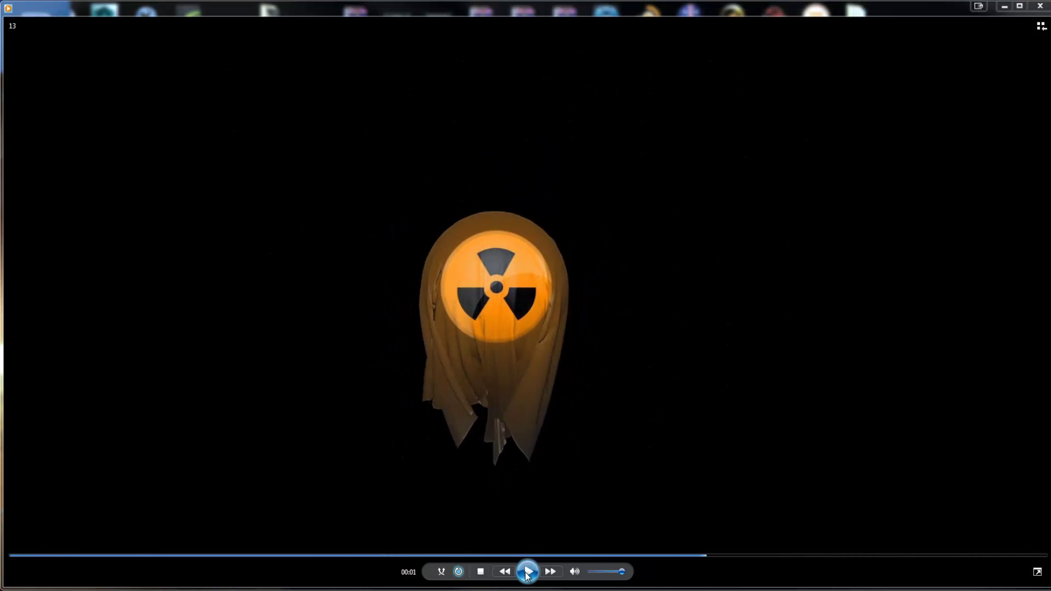